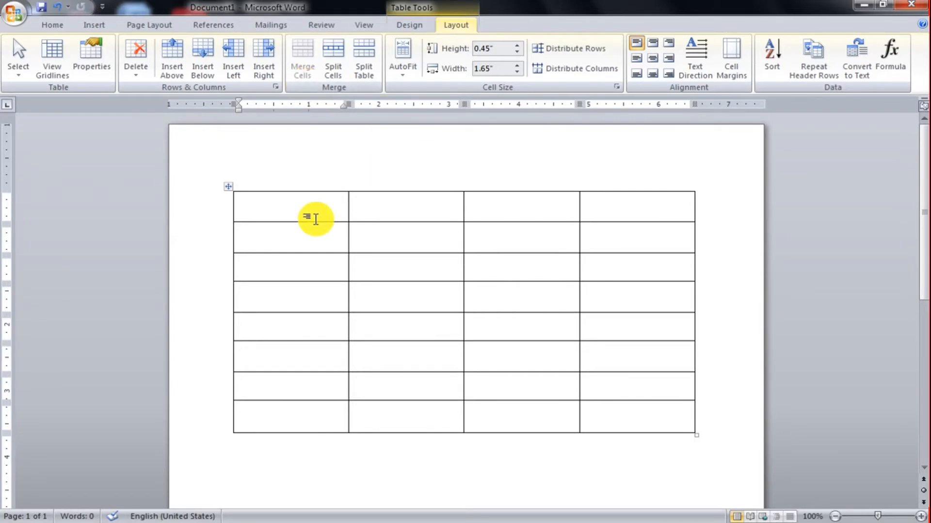
Merge all four cells of the table's first row into a single cell.
left_click_drag(347, 208, 588, 210)
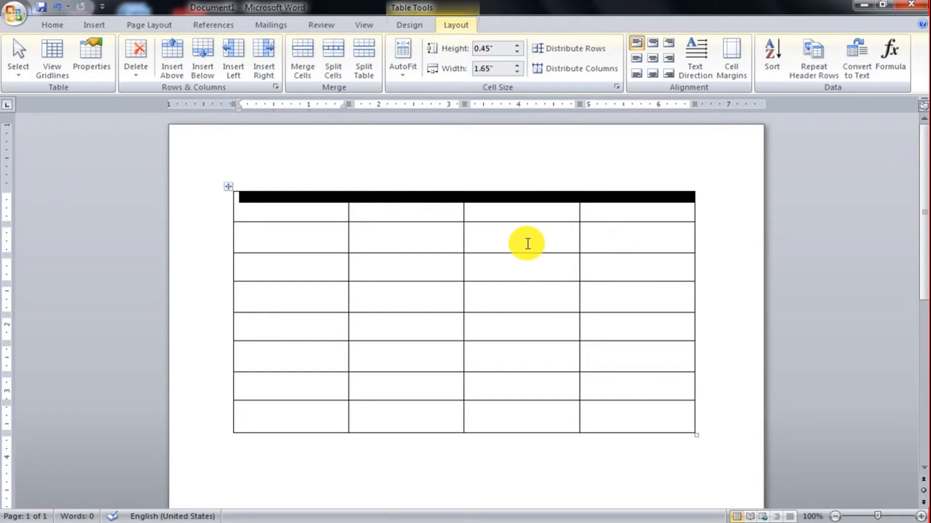
left_click(495, 235)
left_click_drag(332, 202, 599, 214)
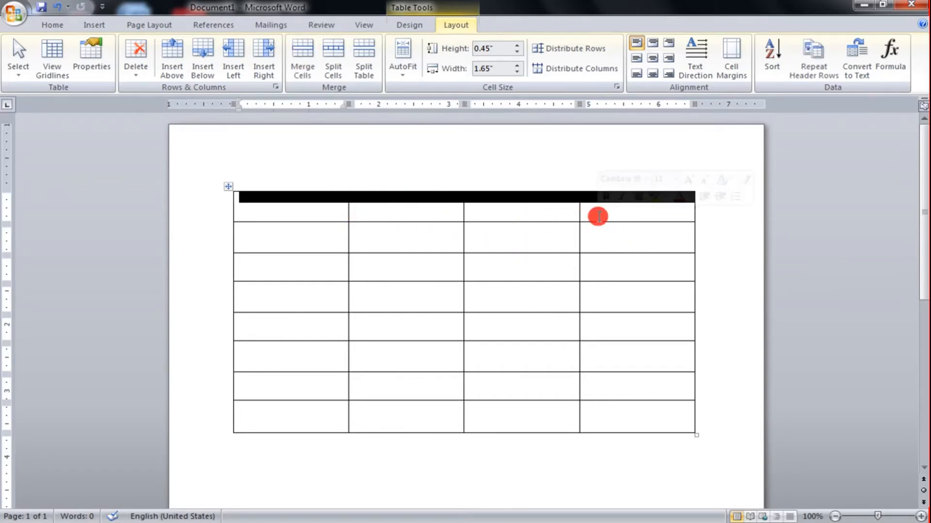
left_click(306, 85)
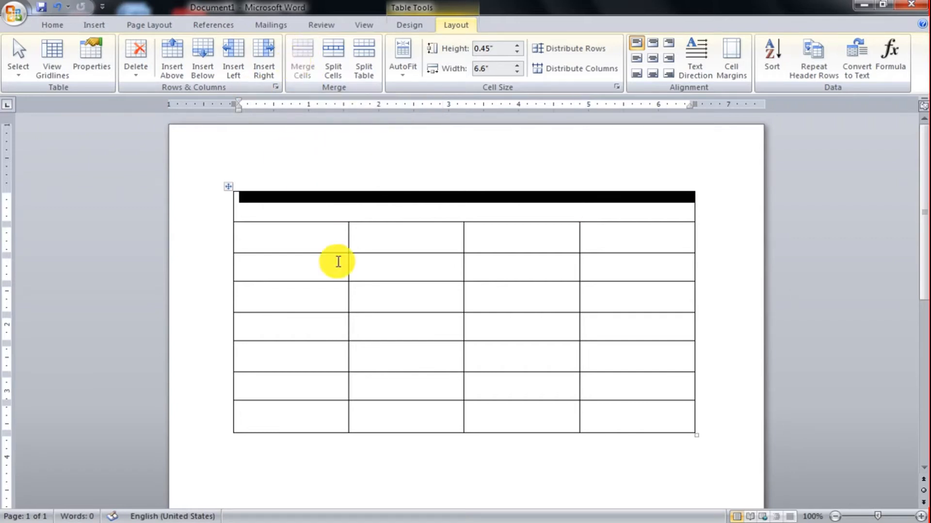
left_click(368, 291)
Split the merged cell in the first row into 4 columns and 1 row.
left_click(381, 205)
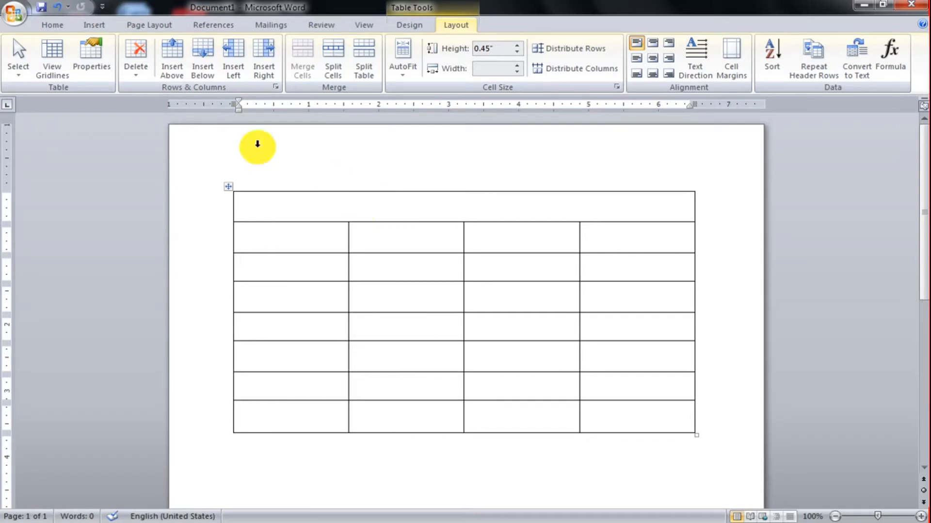
left_click(357, 207)
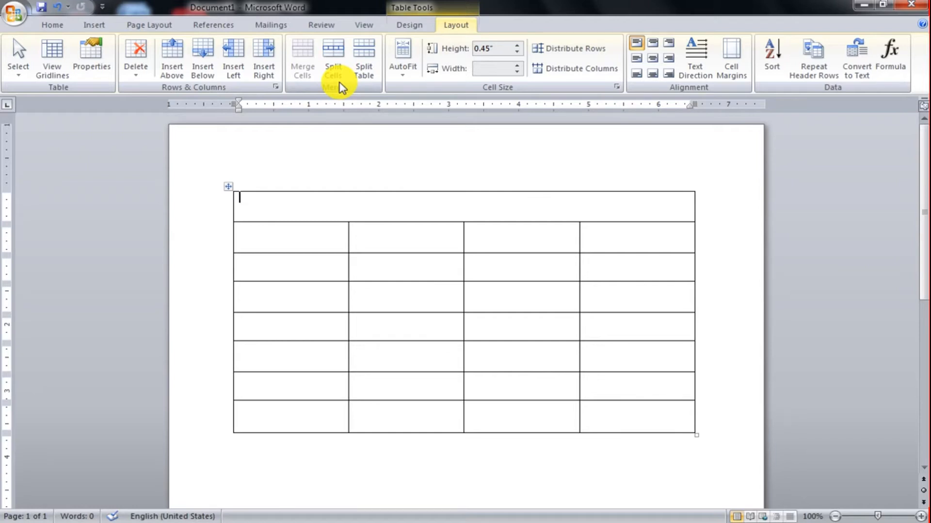
left_click(333, 53)
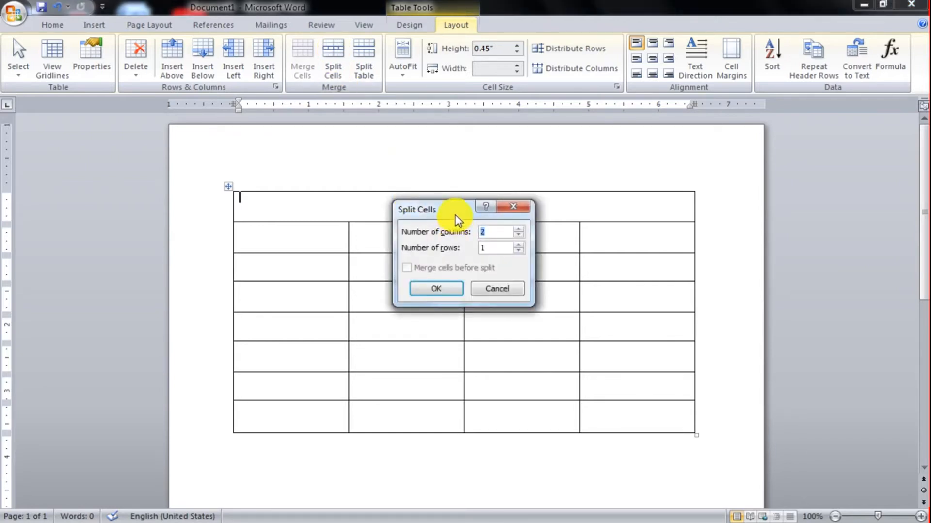
left_click_drag(456, 214, 427, 46)
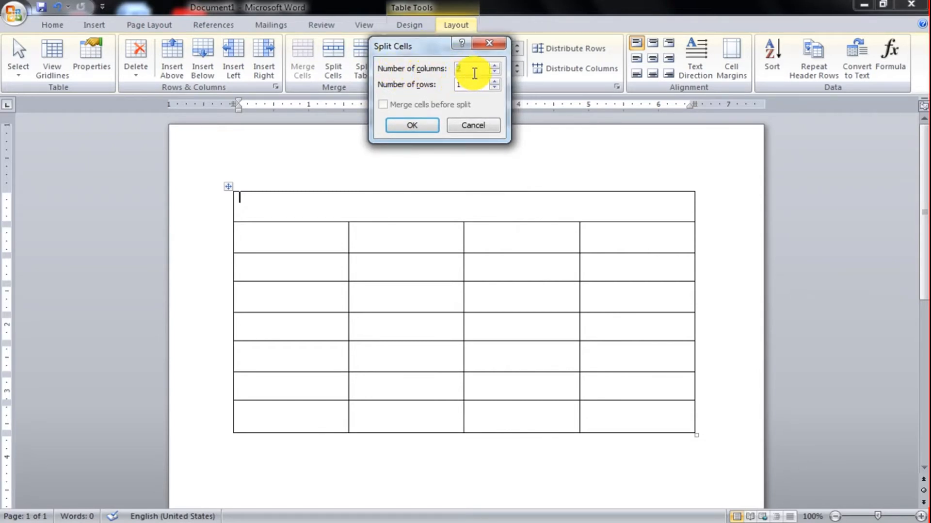
key("BackSpace")
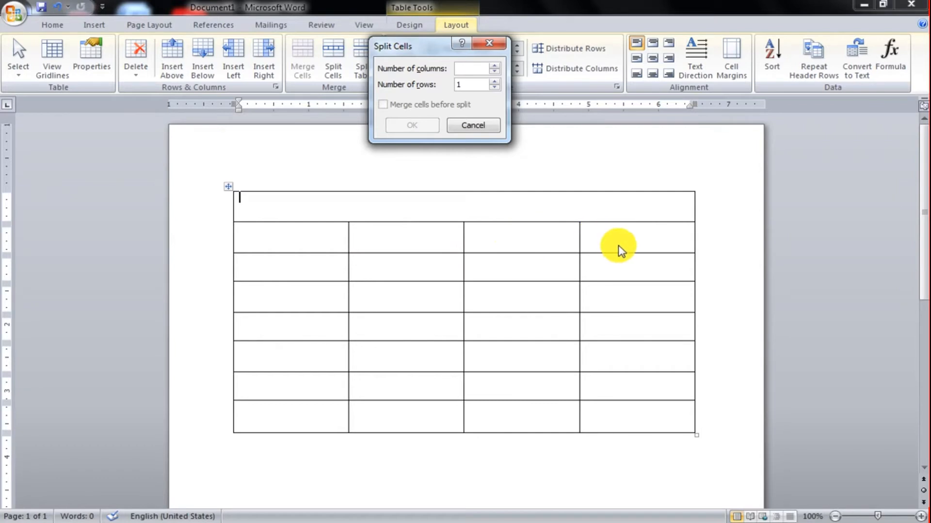
left_click(461, 71)
type("4")
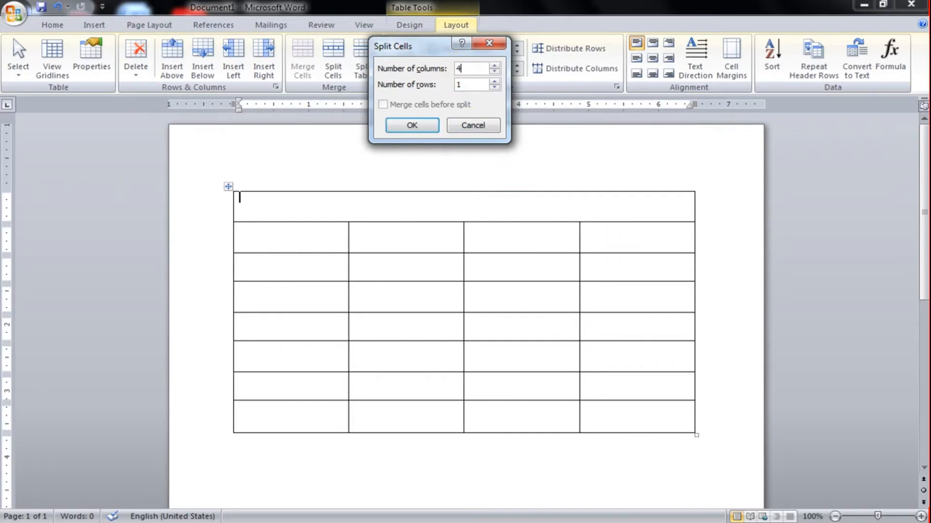
left_click(466, 86)
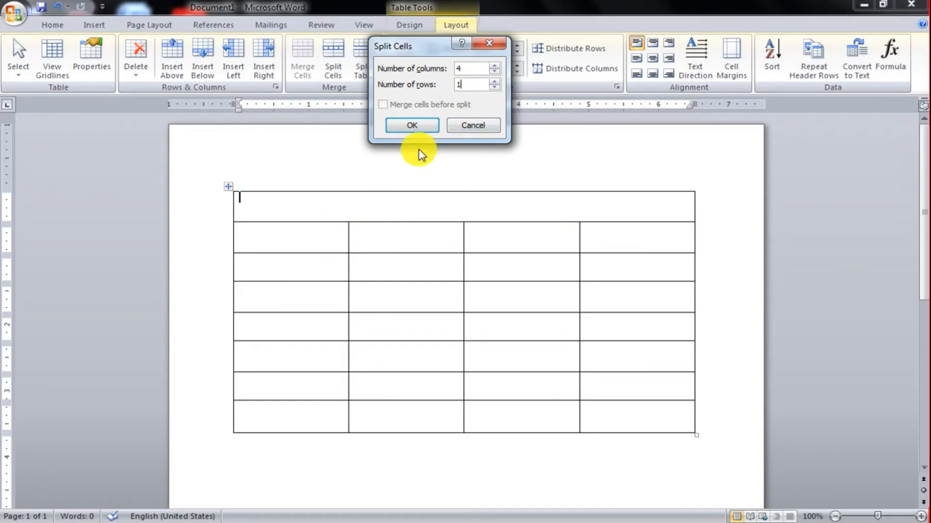
left_click(469, 86)
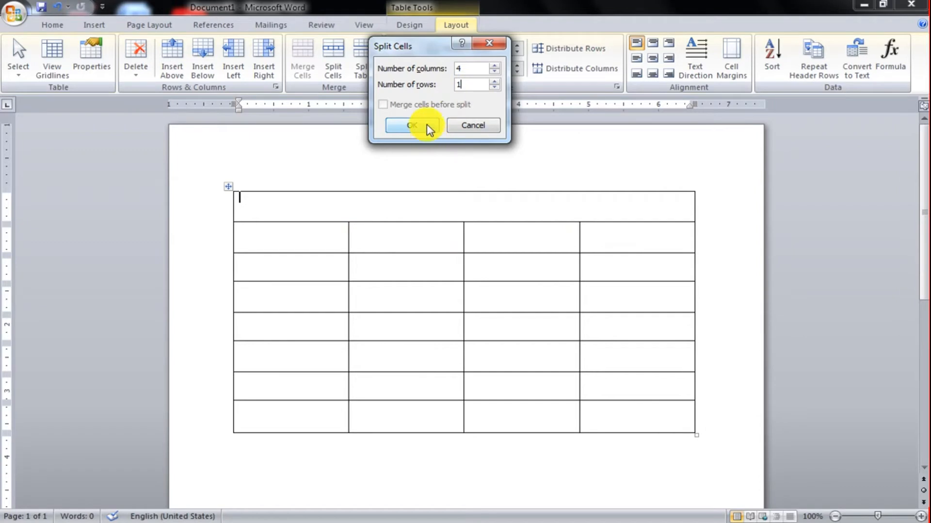
left_click(412, 125)
left_click(354, 210)
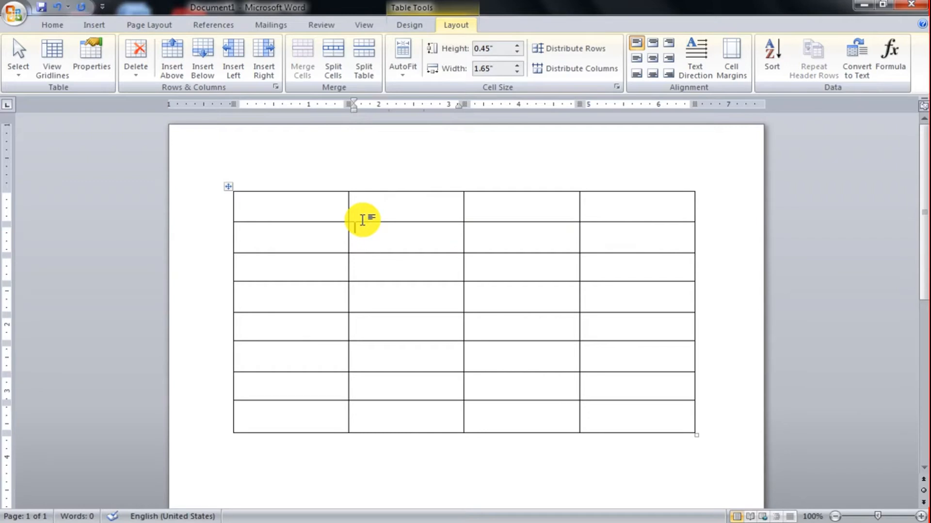
left_click(364, 222)
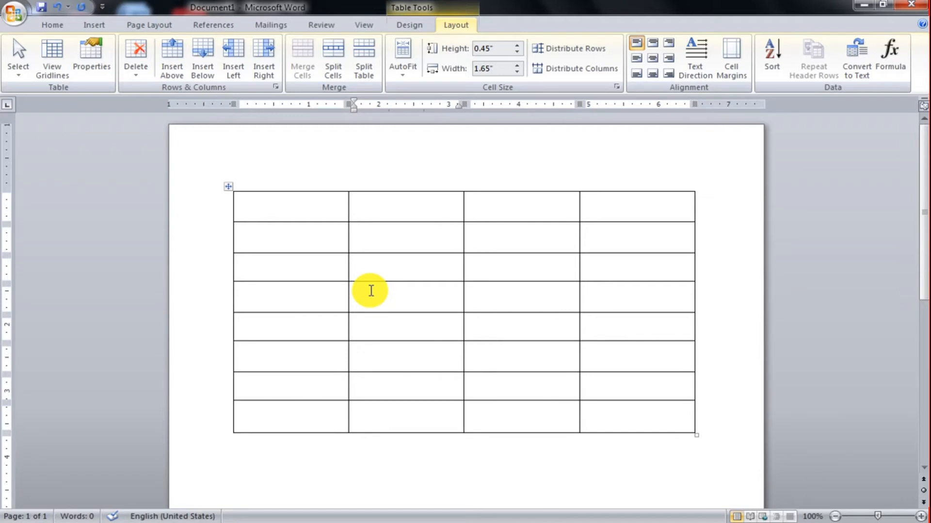
Split the table in two so that its fourth row starts the new table.
left_click_drag(312, 208, 401, 409)
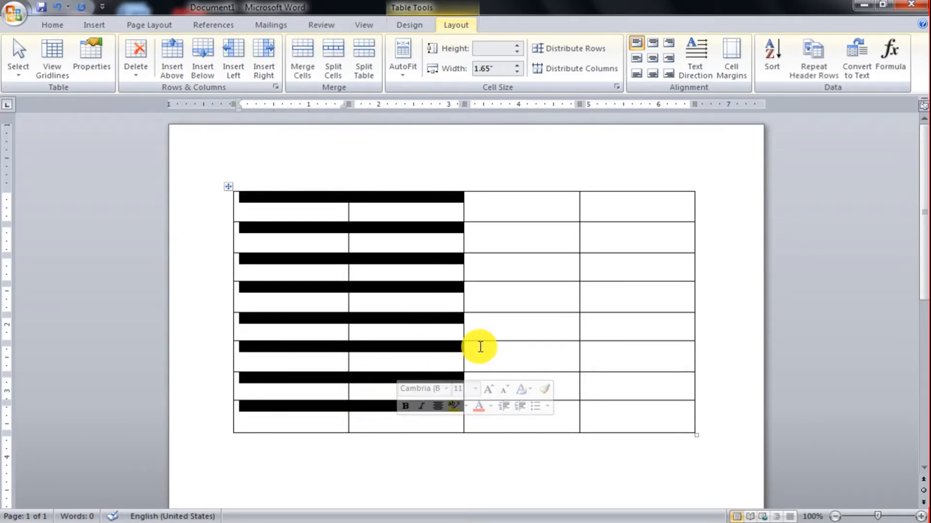
left_click(480, 330)
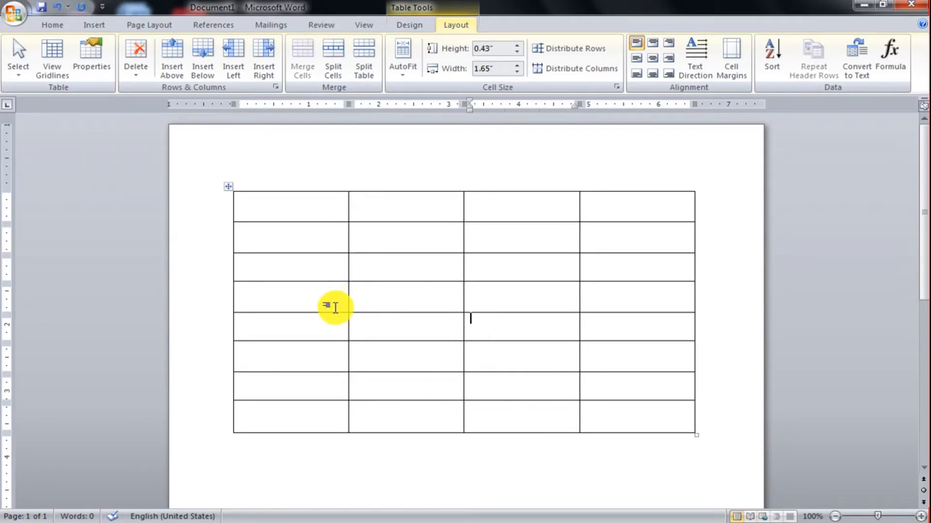
left_click_drag(334, 307, 636, 306)
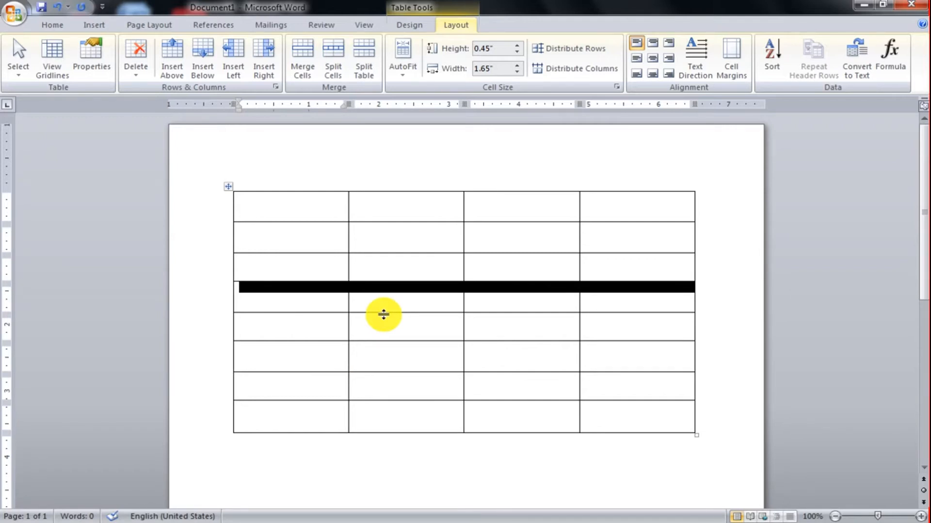
left_click(313, 304)
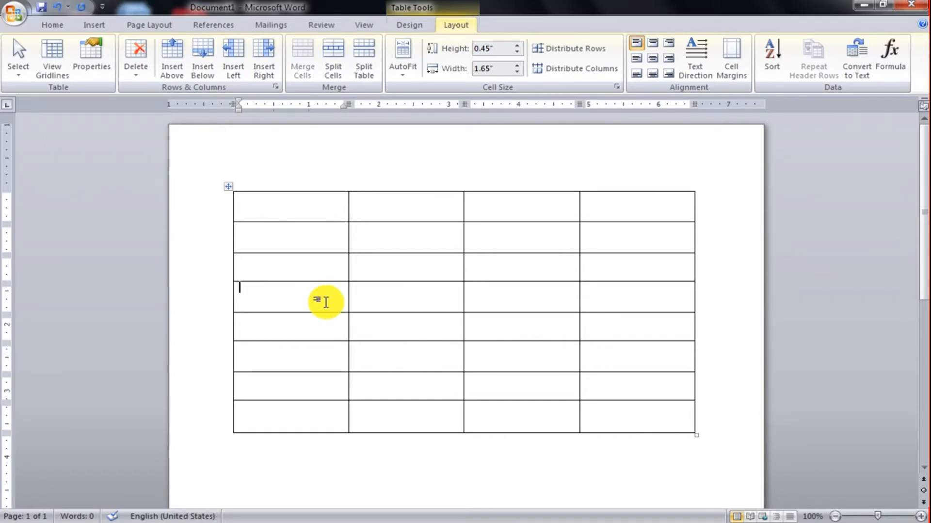
left_click(343, 297)
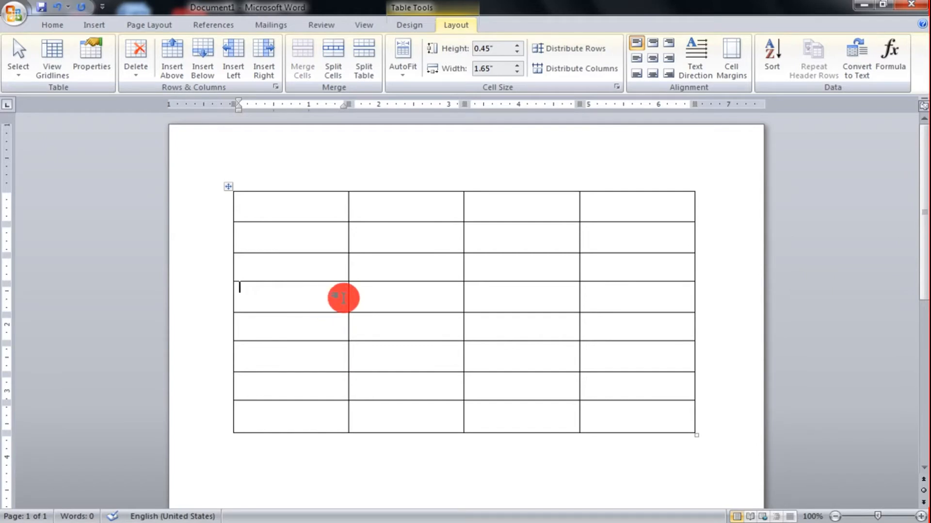
left_click(365, 84)
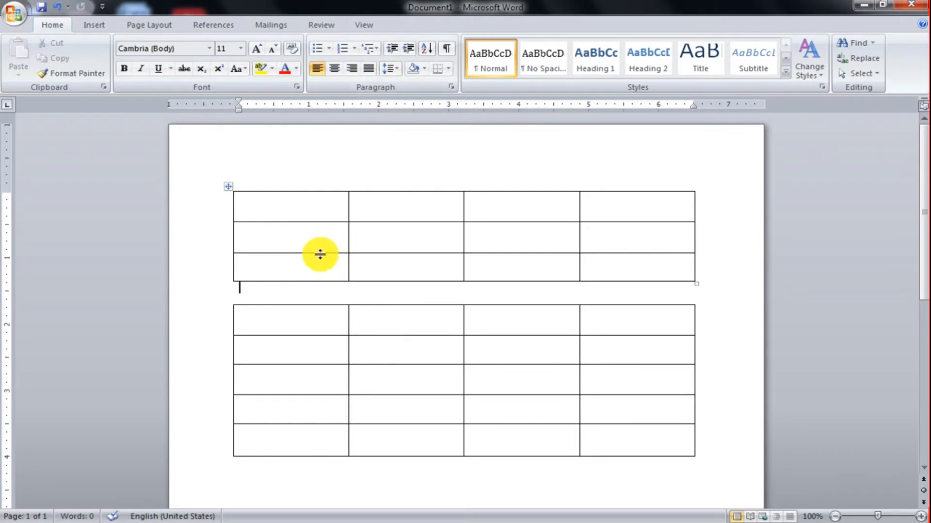
Check the separation of the upper and lower tables by selecting the first column of each.
left_click(303, 316)
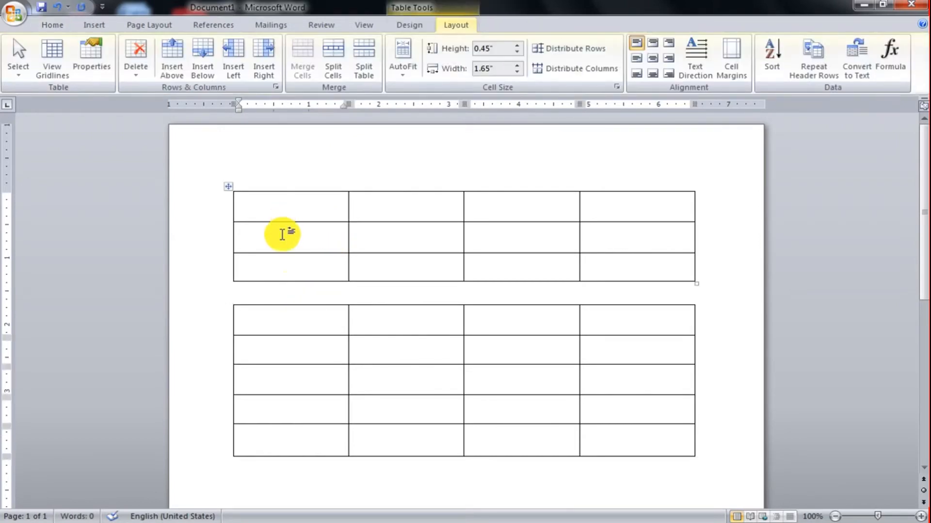
left_click(296, 264)
left_click(295, 214, "shift")
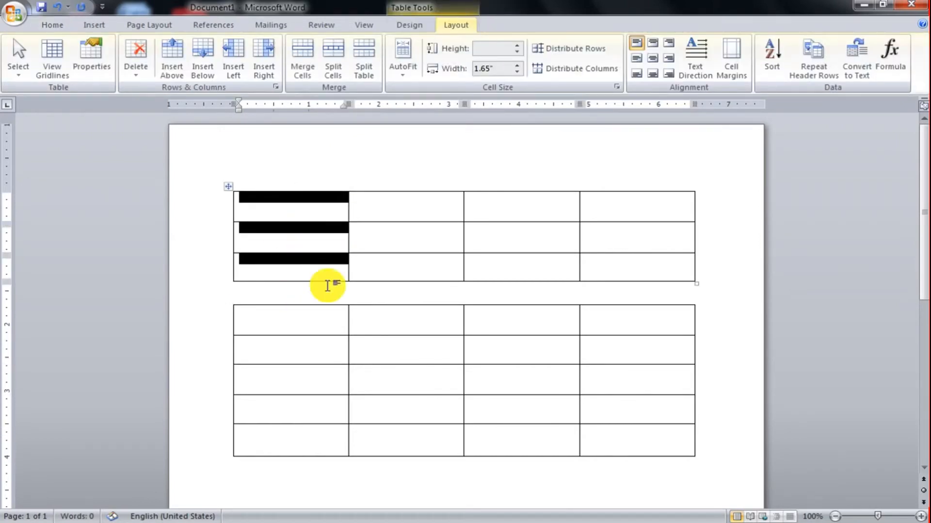
left_click(322, 310)
left_click(308, 446, "shift")
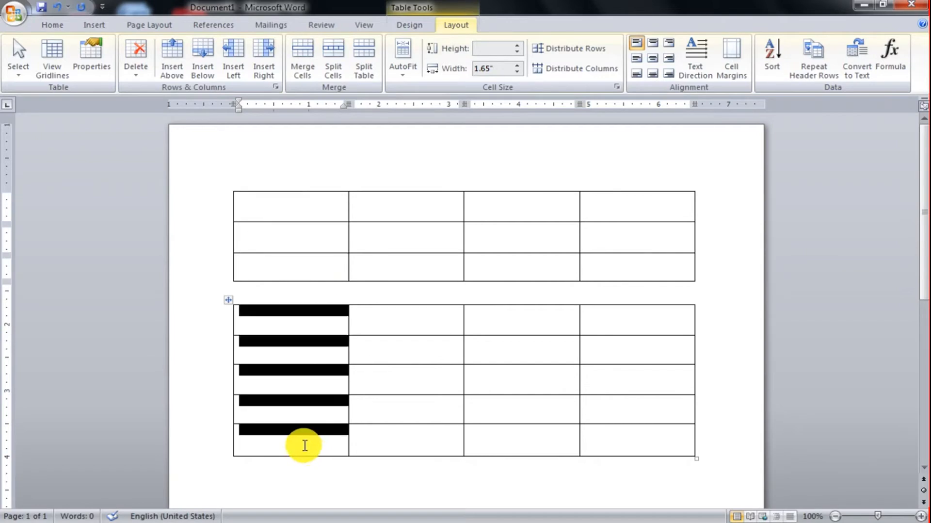
left_click(315, 318)
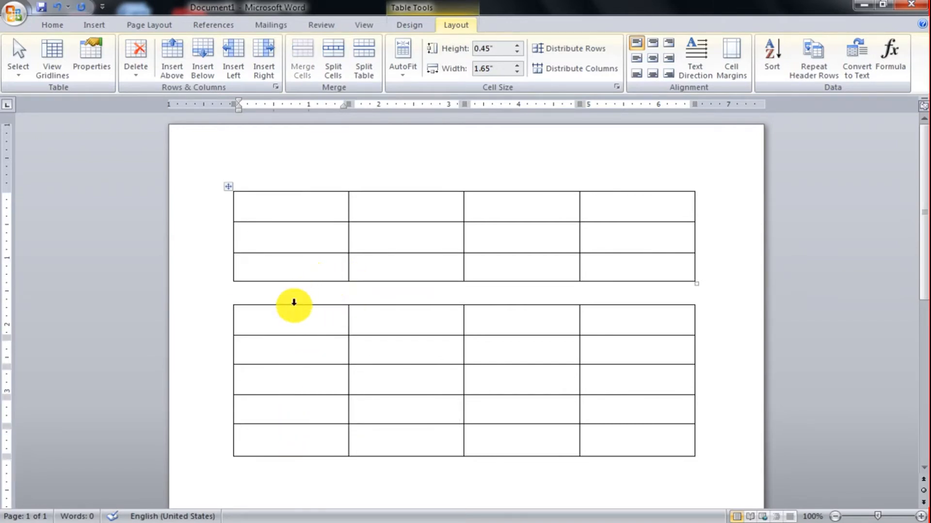
right_click(284, 337)
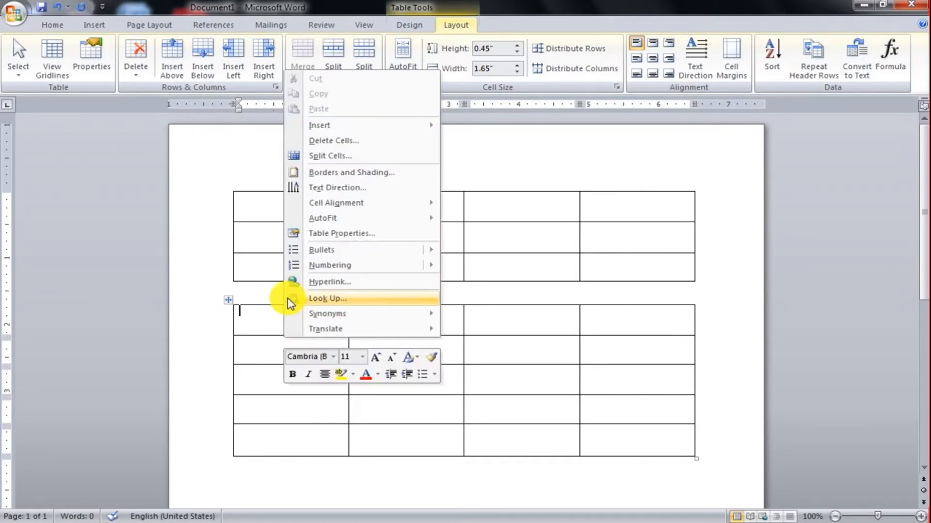
left_click(460, 263)
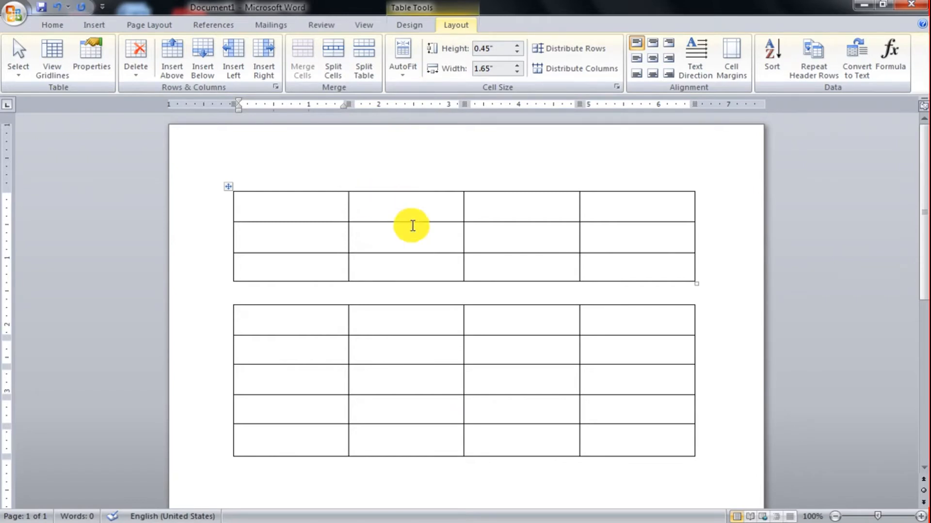
Open the recent document CITY BUS and look over its title lines.
left_click(13, 15)
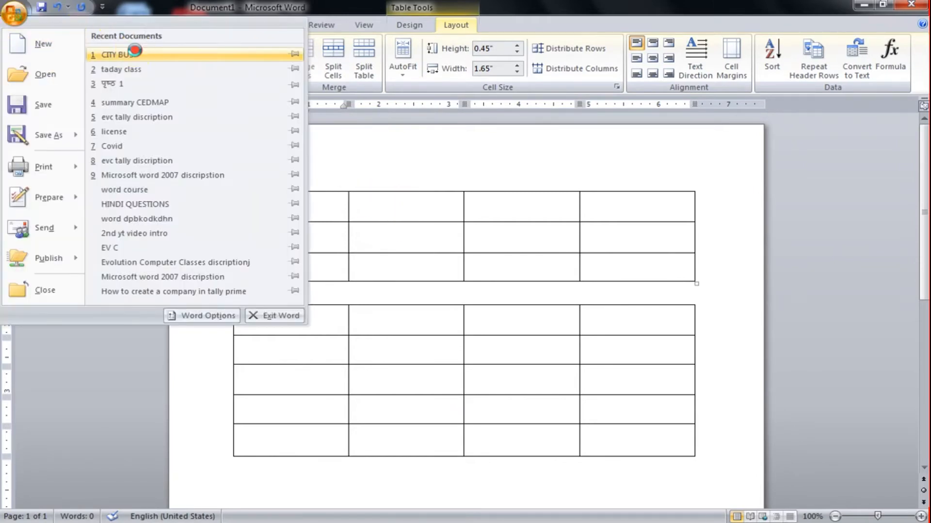
left_click(127, 54)
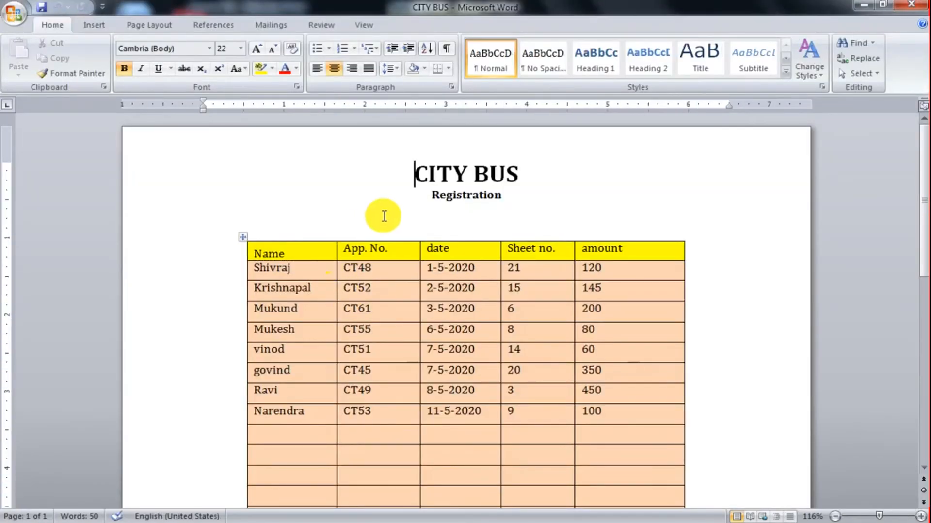
left_click_drag(414, 174, 514, 214)
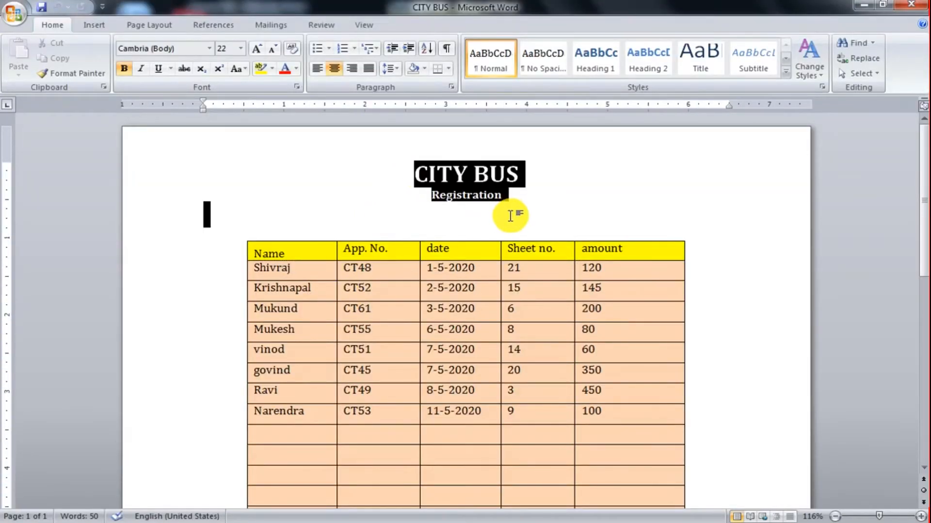
left_click(450, 221)
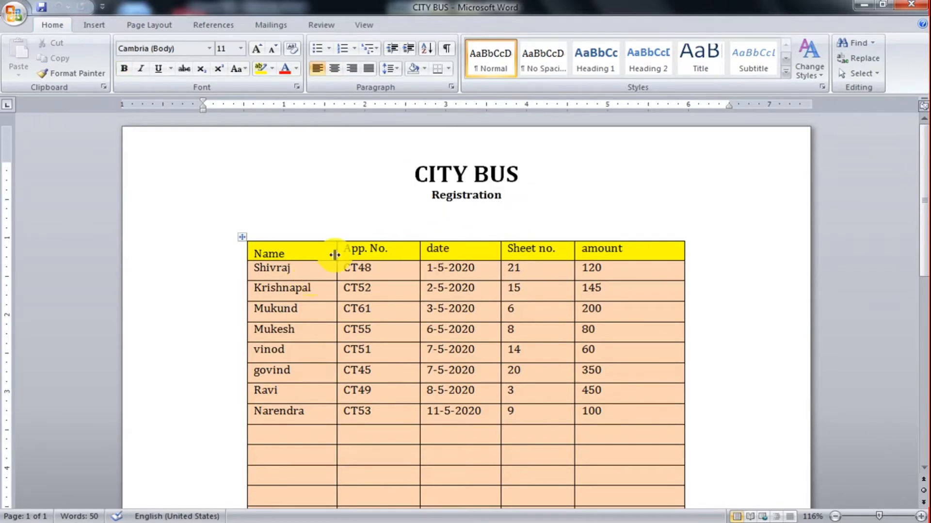
Widen the registration table's Name column to about 1.64 inches and check its cell size settings.
left_click_drag(336, 254, 380, 265)
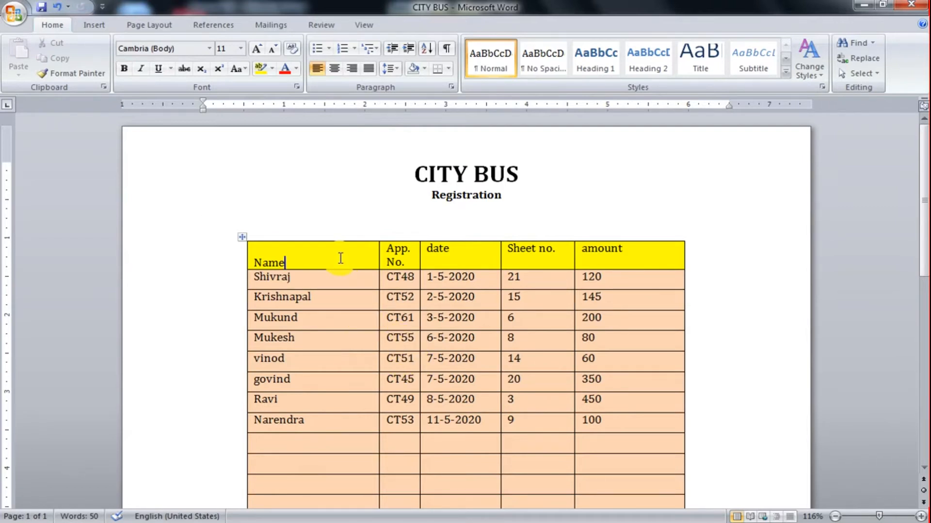
left_click_drag(322, 257, 311, 374)
scroll(389, 238, "up", 3)
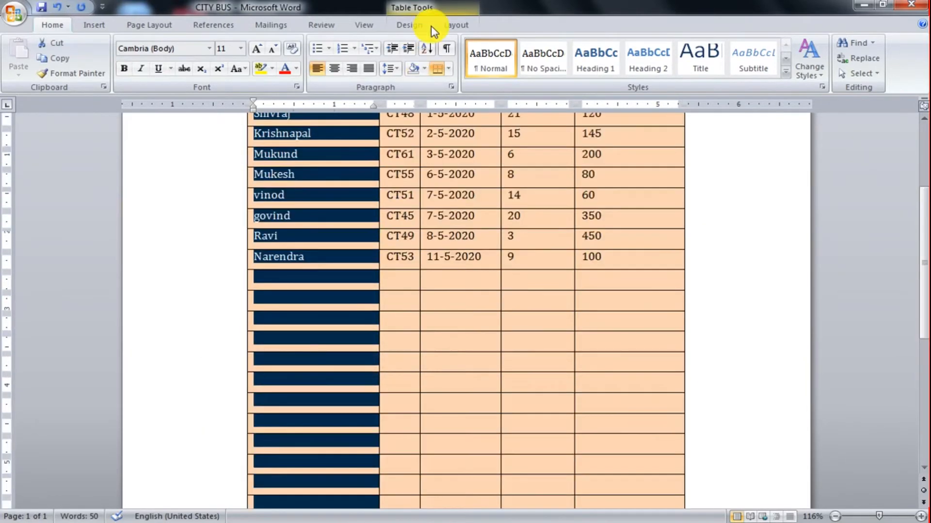
left_click(450, 23)
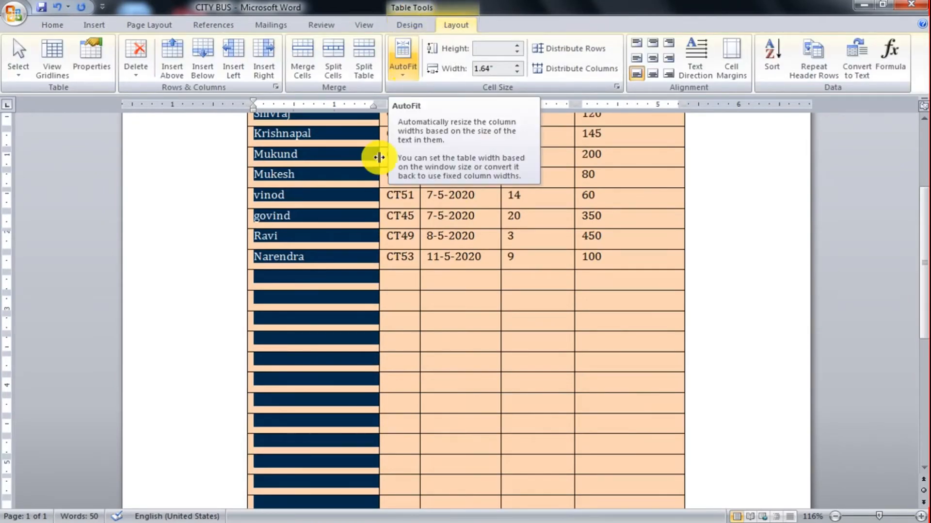
scroll(357, 222, "up", 3)
left_click(370, 221)
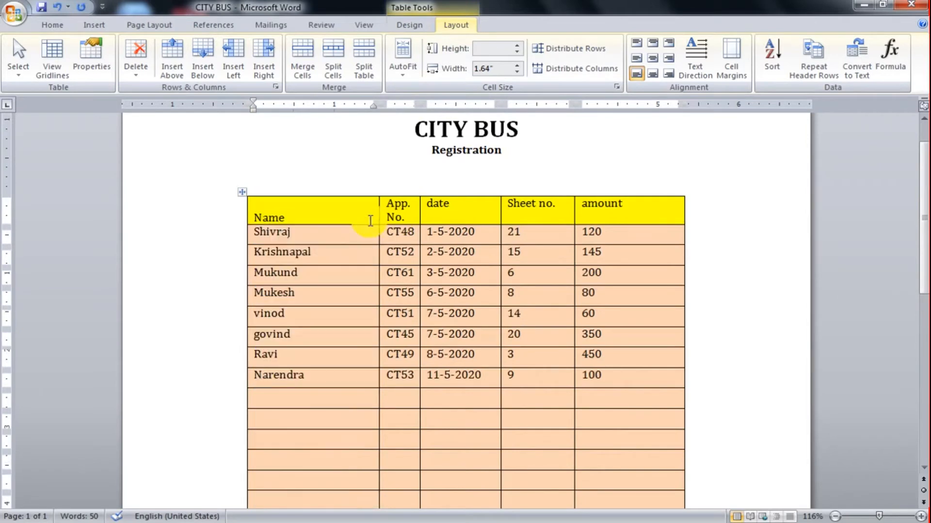
left_click(242, 191)
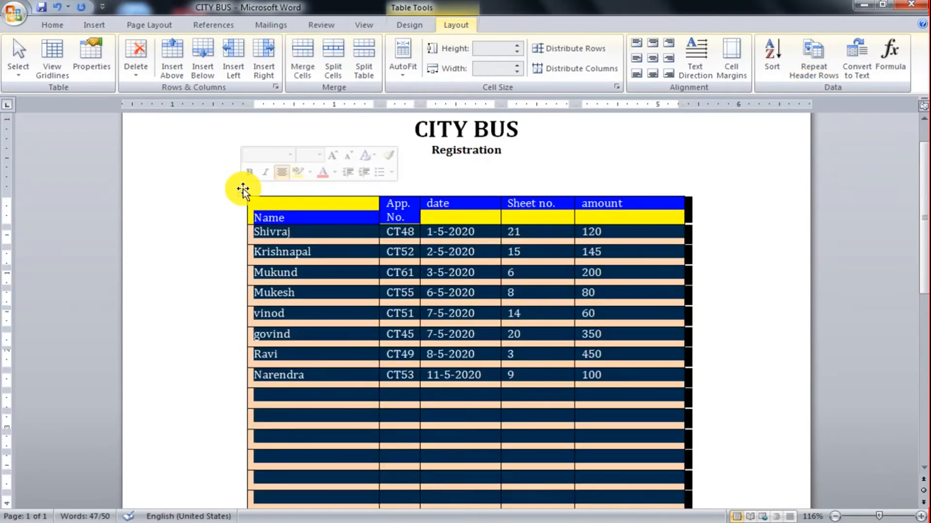
left_click(639, 217)
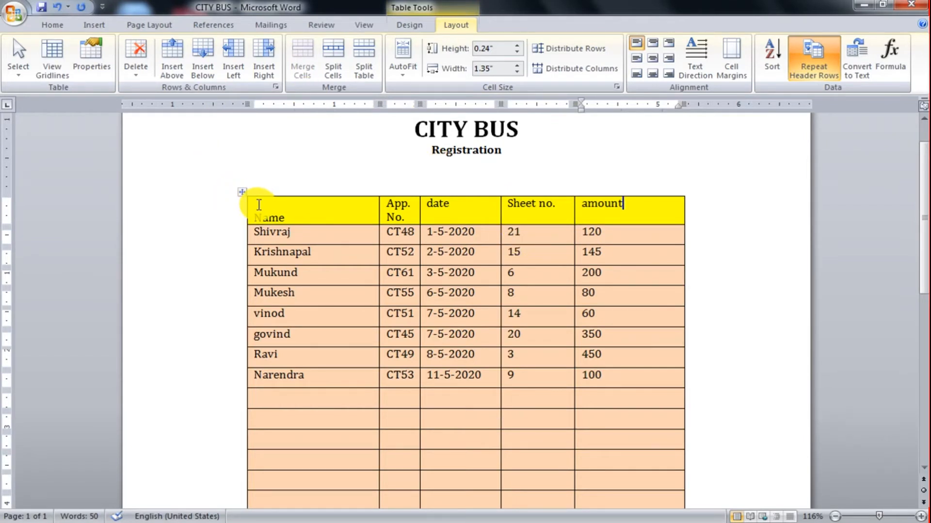
Fit the whole registration table's column widths to their contents with AutoFit.
left_click(242, 196)
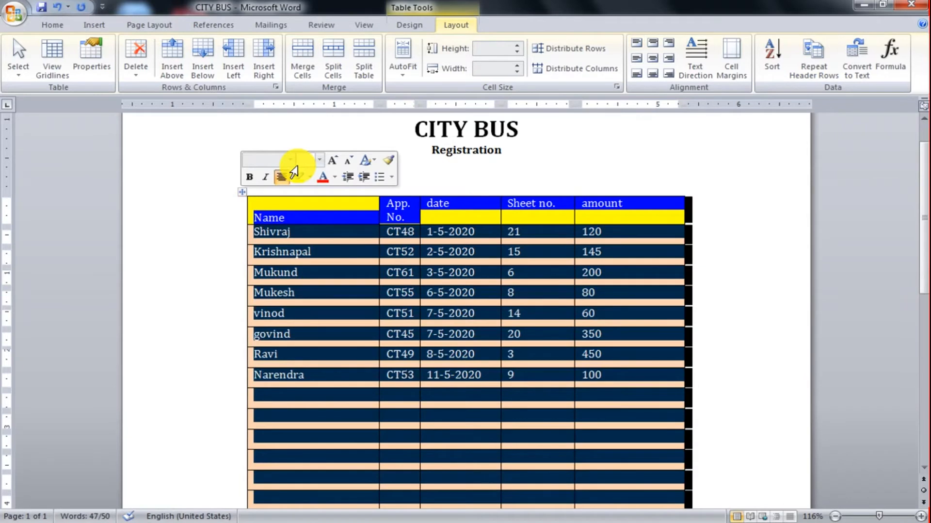
left_click(403, 68)
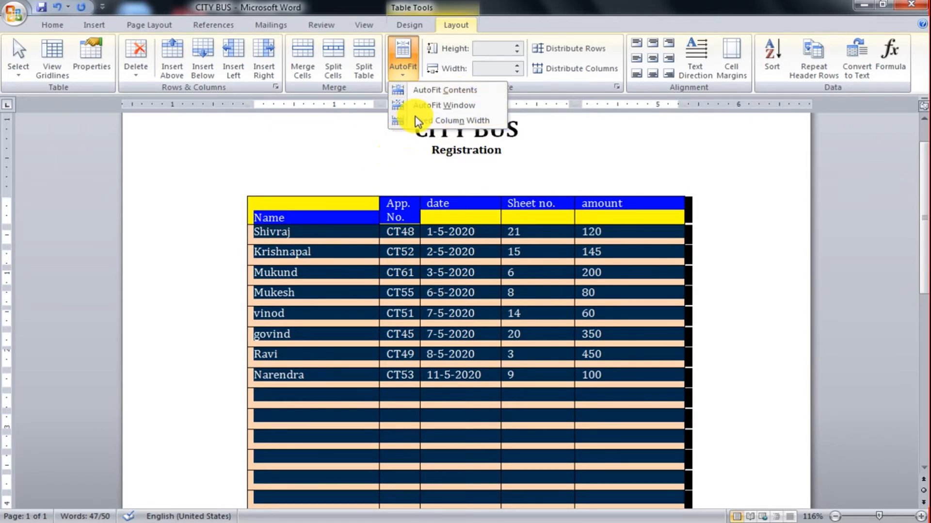
left_click(405, 89)
left_click(402, 245)
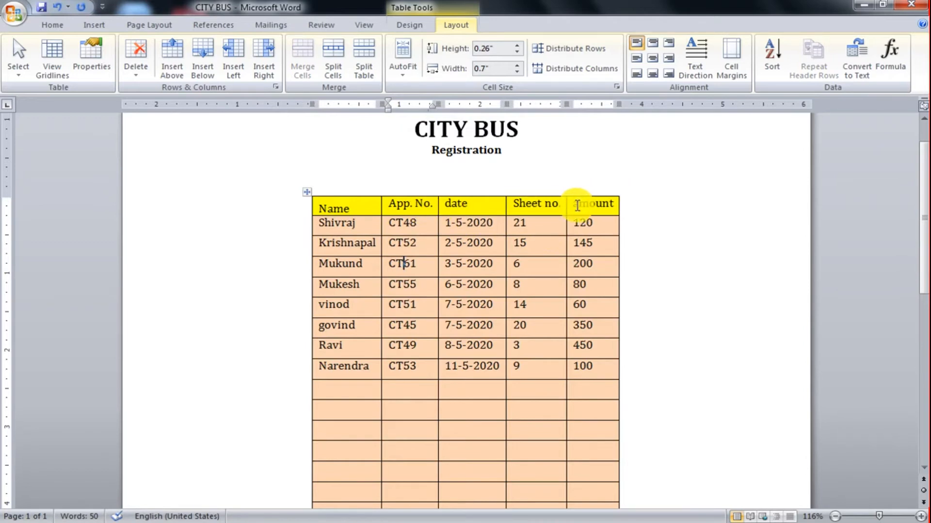
Check how the amount and Name columns fit their longest text, and review the Name cells' height and width settings.
left_click_drag(577, 205, 614, 207)
left_click(615, 209)
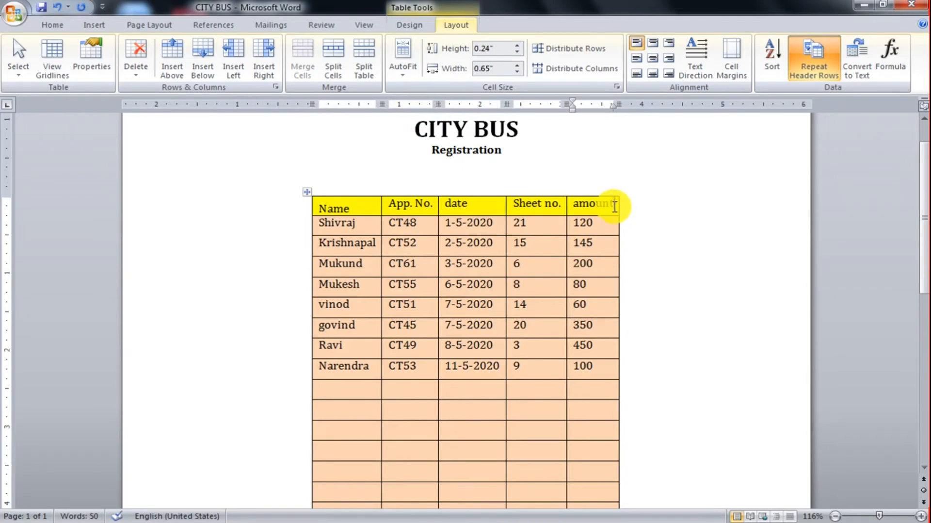
left_click(374, 248)
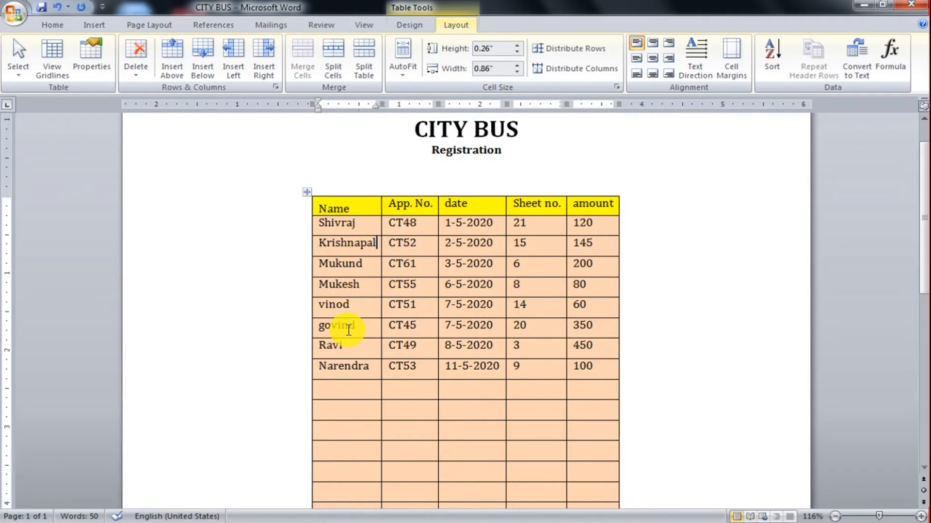
left_click(349, 346)
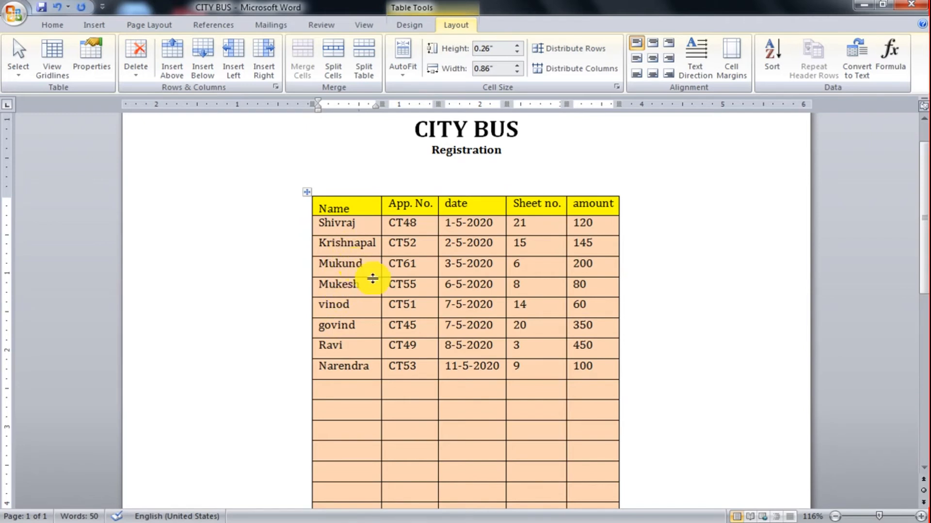
left_click(379, 243)
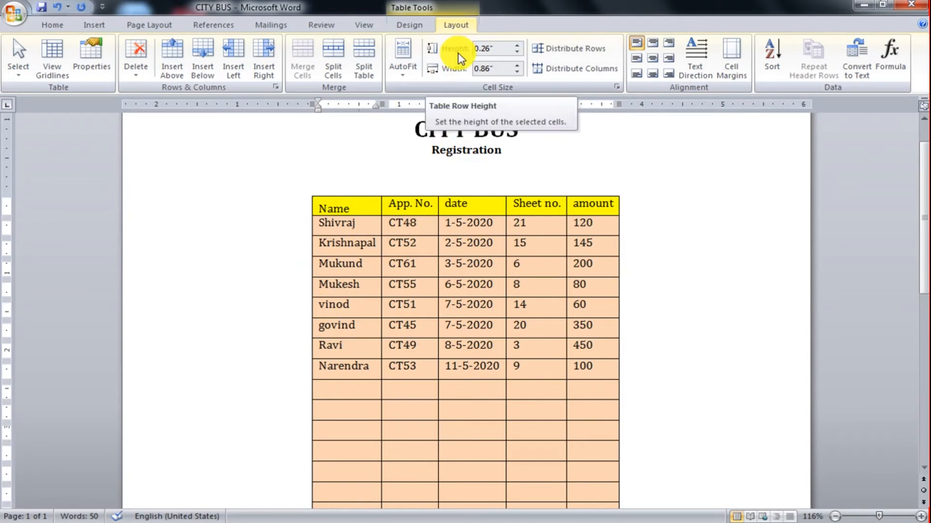
left_click(364, 222)
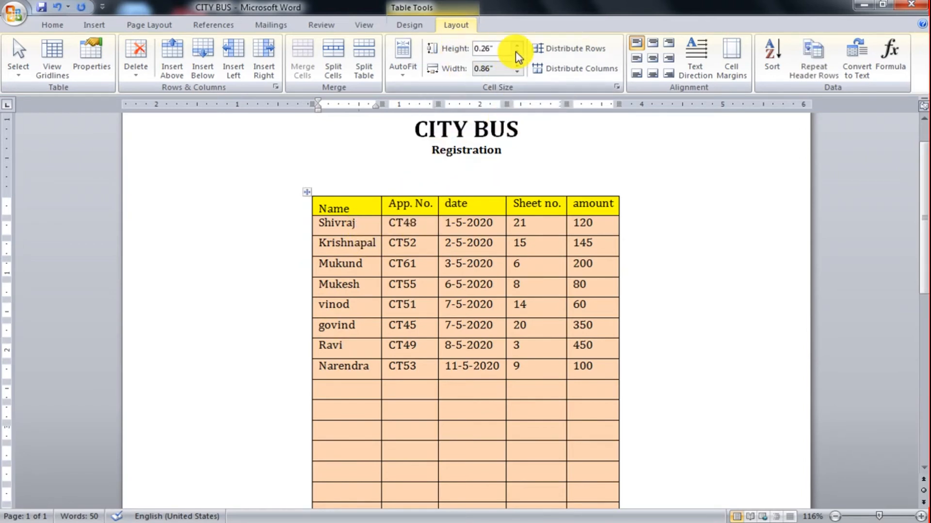
left_click(496, 46)
left_click(492, 46)
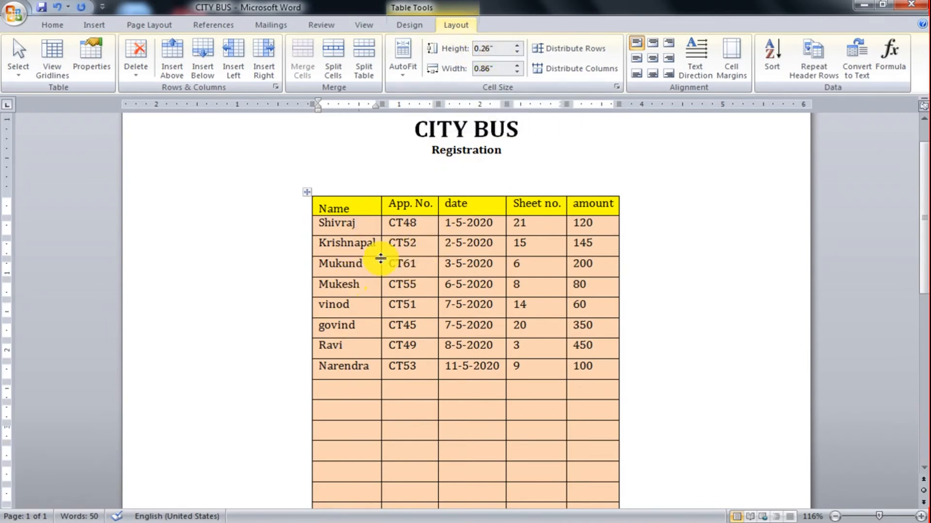
Set the height of the table's header row to 0.3 inches.
left_click_drag(349, 205, 594, 202)
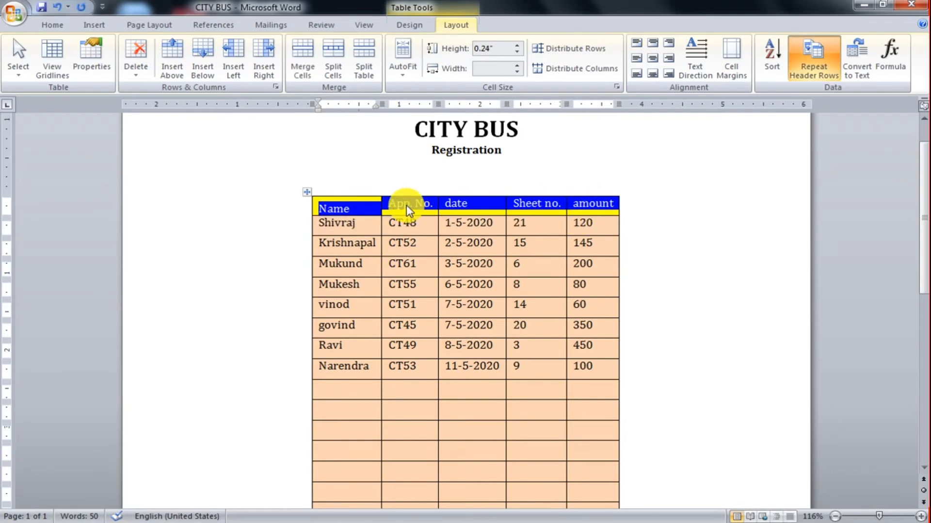
left_click(492, 50)
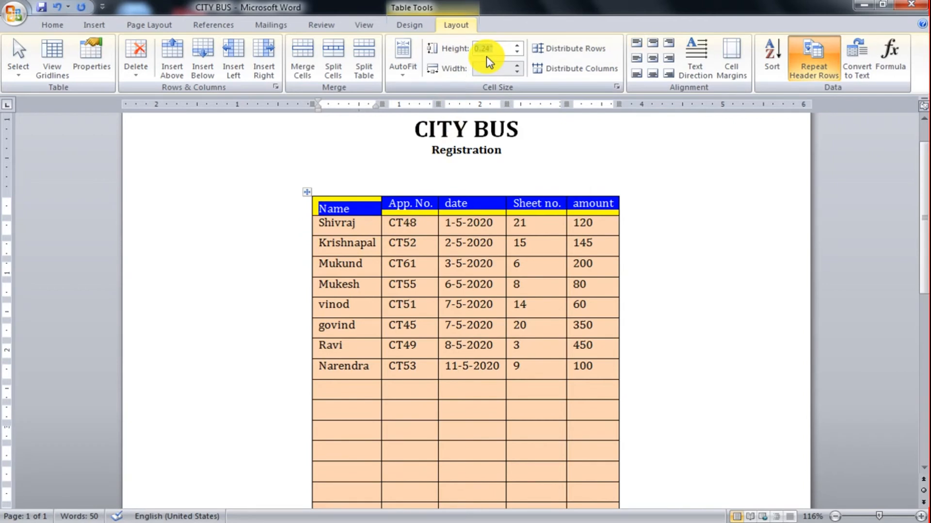
type(".30")
key("Return")
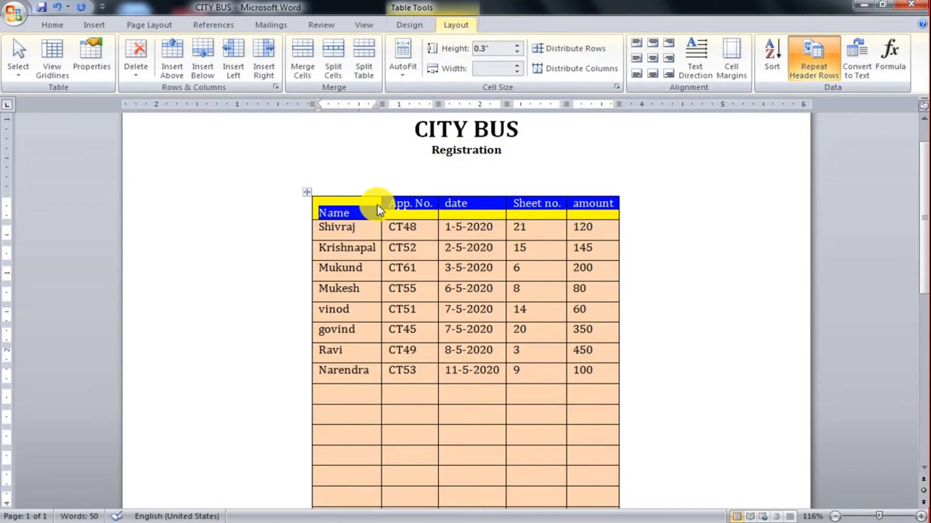
Raise the header row's height to at least 0.6 inches and reduce it again to 0.1 inches.
left_click(517, 47)
left_click(518, 46)
left_click(517, 46)
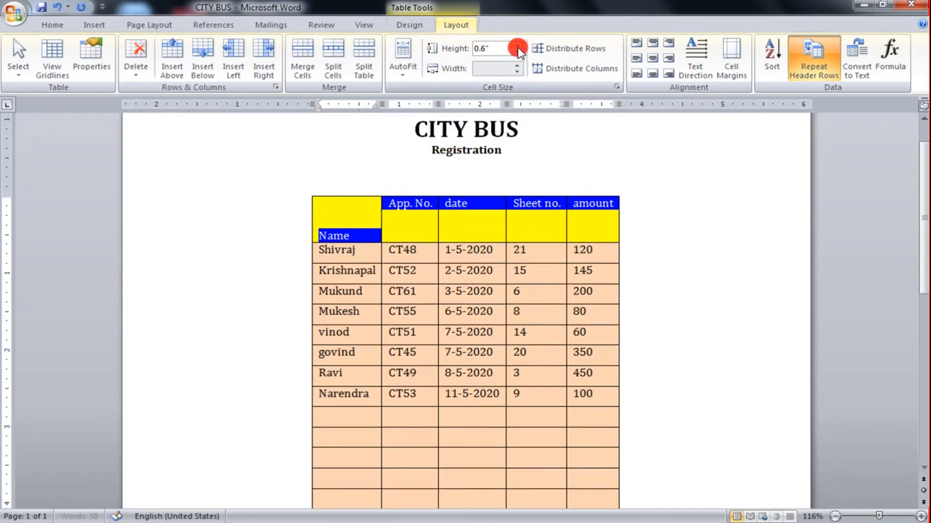
left_click(518, 46)
left_click(518, 52)
left_click(518, 52)
left_click(517, 51)
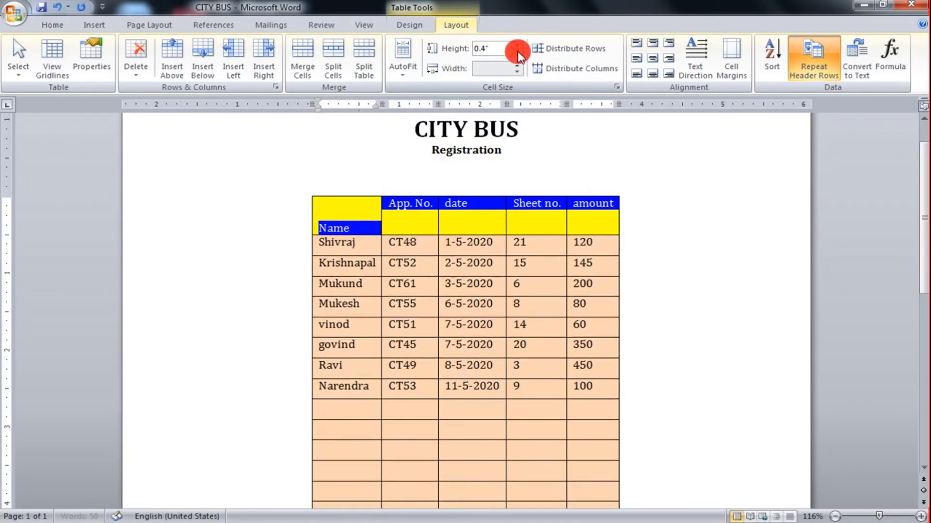
left_click(517, 52)
left_click(518, 52)
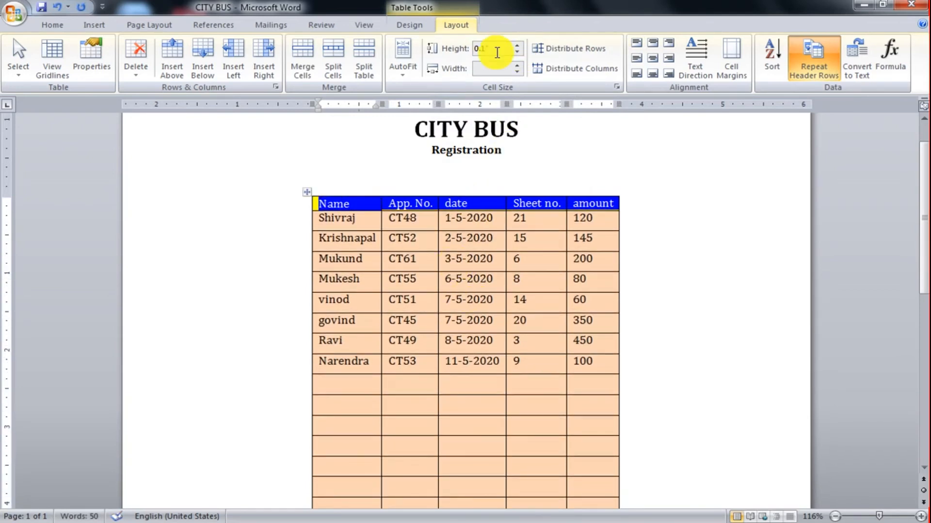
Try increasing the width of the selected header cells, and undo it together with the last height reduction.
left_click(483, 68)
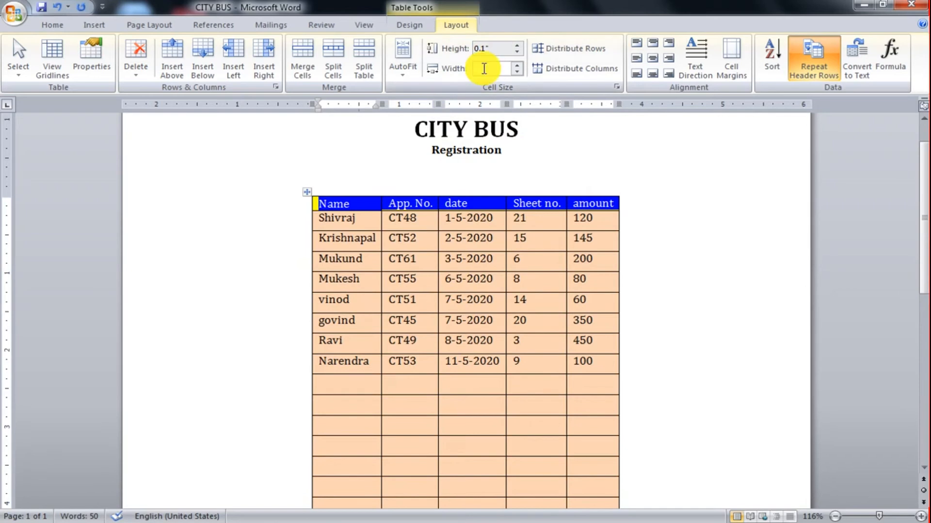
left_click(517, 66)
left_click(430, 314)
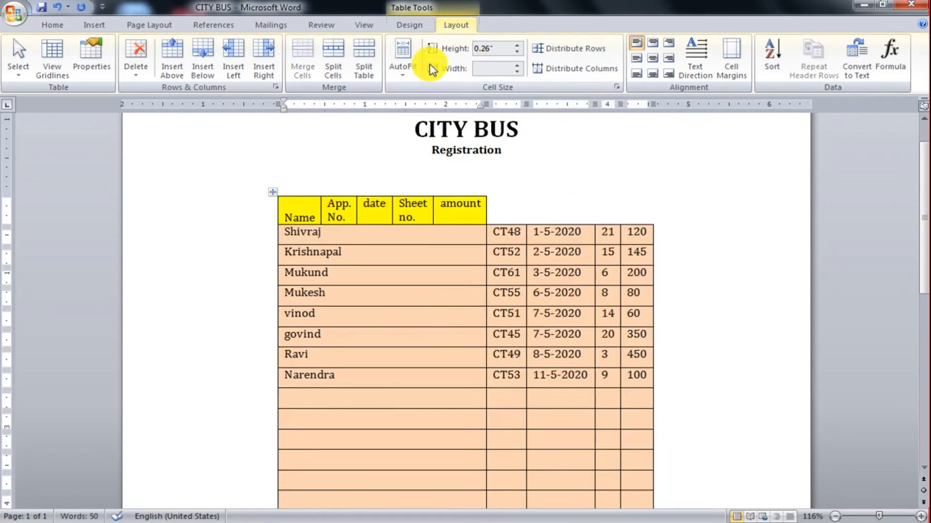
key("ctrl+z")
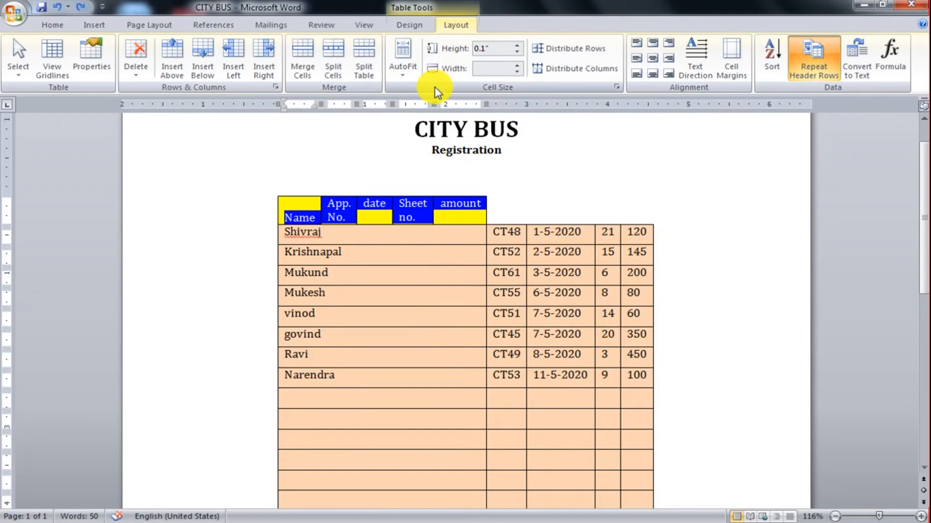
key("ctrl+z")
key("ctrl+z")
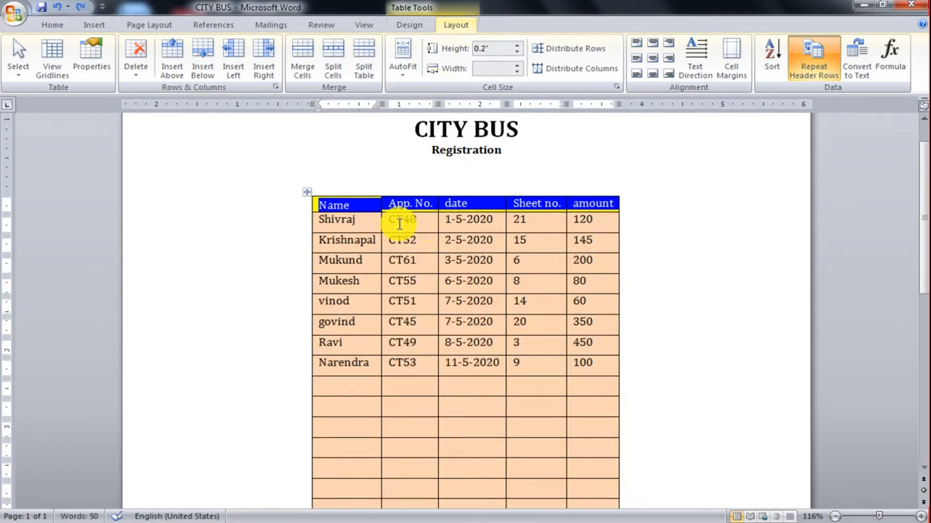
Increase the Name column's width to 1.5 inches from its header cell.
left_click(370, 221)
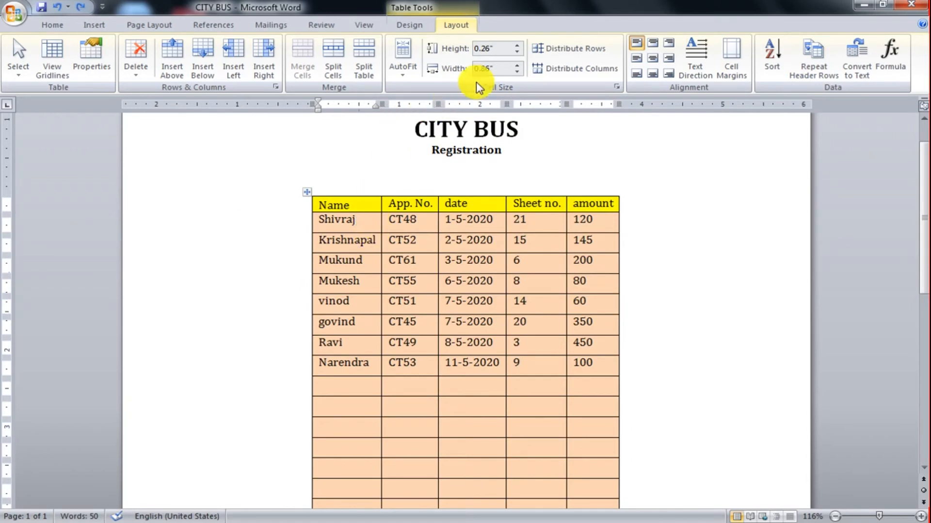
left_click(366, 204)
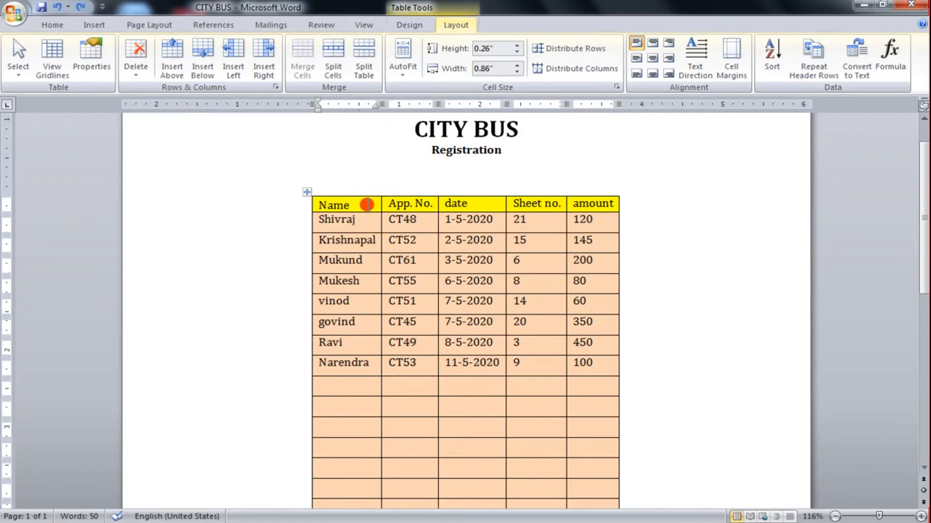
left_click(517, 65)
left_click(517, 65)
left_click(517, 65)
left_click(517, 64)
left_click(517, 65)
left_click(517, 65)
left_click(517, 65)
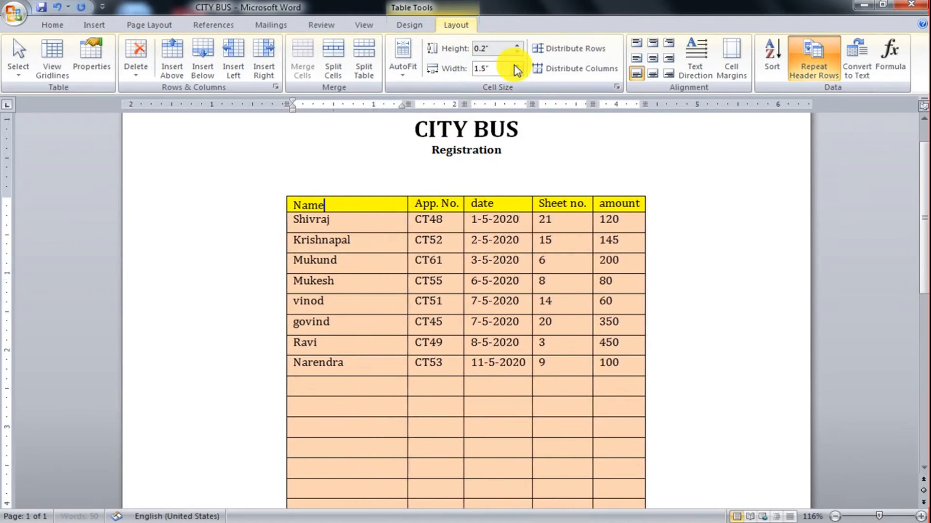
Reduce the Name column's width to 0.9 inches.
left_click(517, 73)
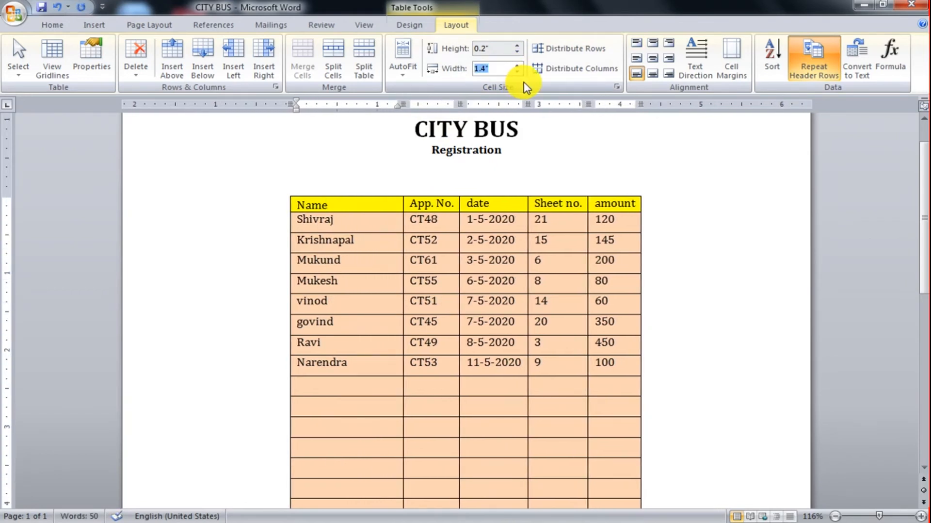
left_click(517, 73)
left_click(517, 73)
left_click(517, 73)
left_click(517, 73)
left_click(517, 73)
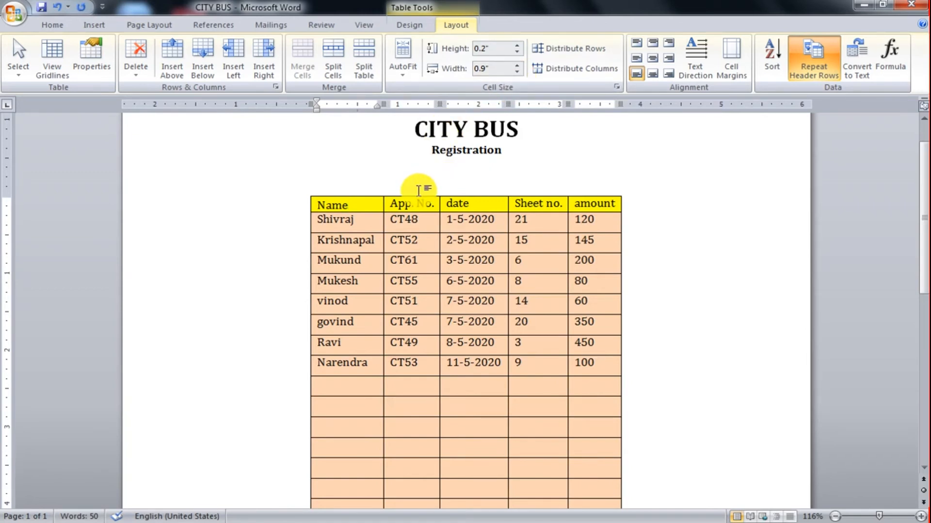
Widen the Name column to about 1.08 inches by moving its border, and increase its cell width further past 1.3 inches.
left_click(737, 514)
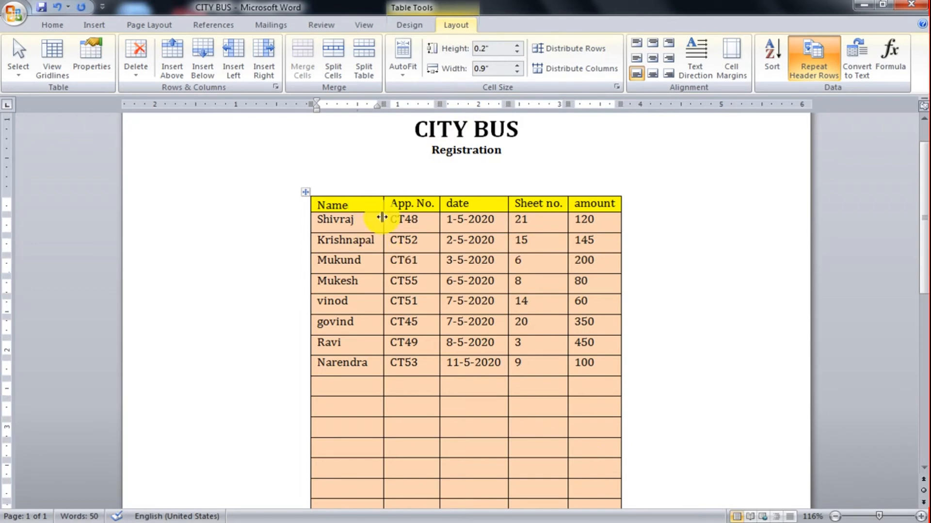
left_click_drag(383, 203, 398, 204)
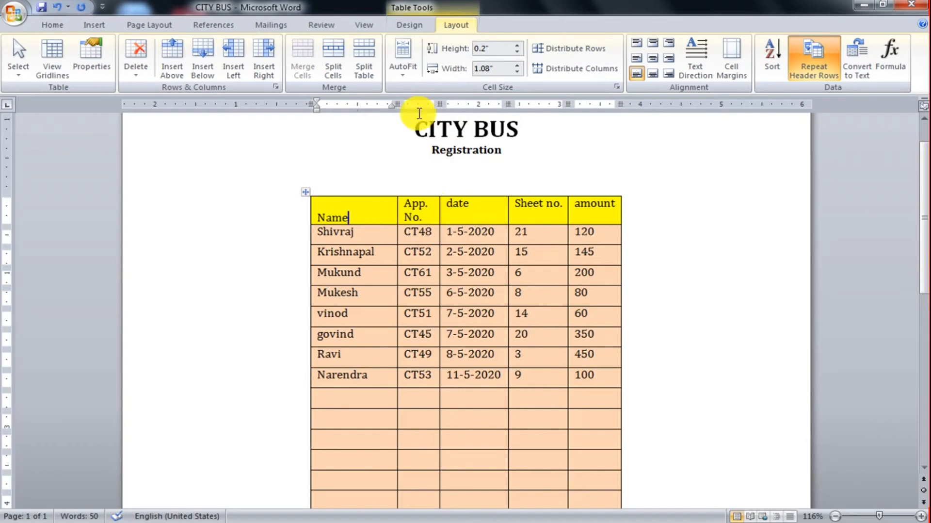
left_click(517, 65)
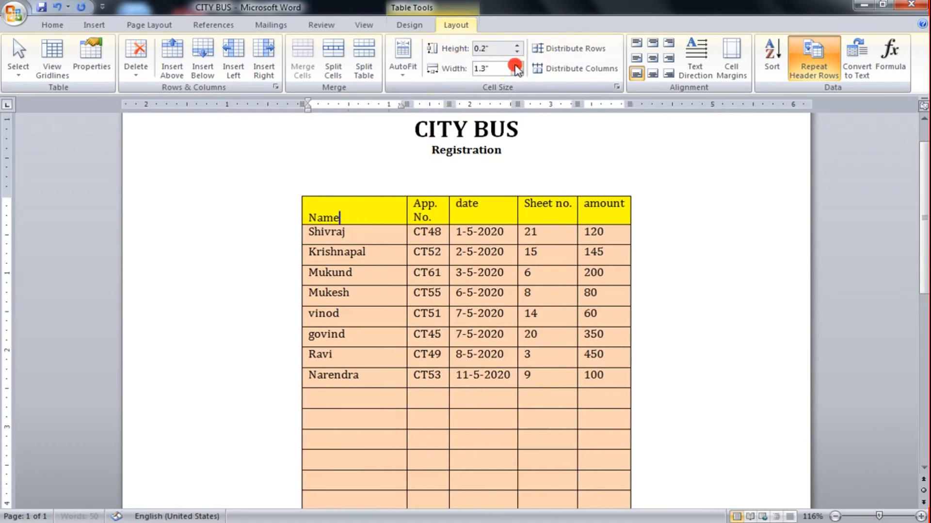
left_click(517, 65)
Increase the App. No. column's width to 2 inches.
left_click(456, 215)
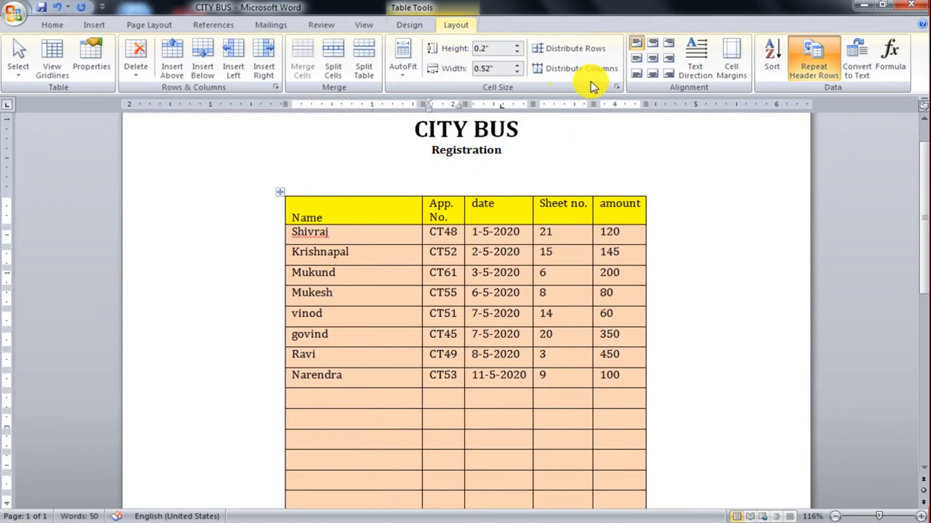
left_click(517, 66)
left_click(517, 66)
left_click(517, 66)
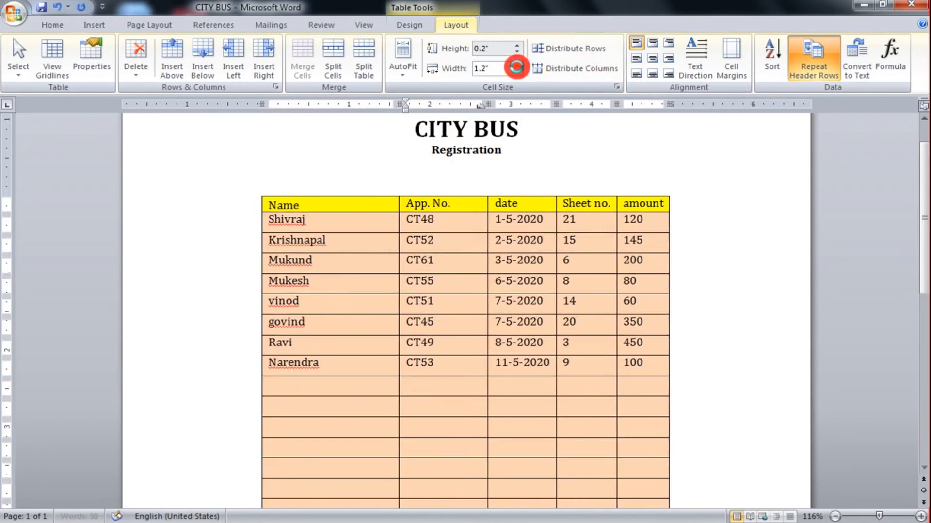
left_click(517, 66)
left_click(517, 66)
left_click(517, 65)
left_click(517, 66)
left_click(517, 66)
left_click(517, 66)
left_click(517, 66)
left_click(476, 272)
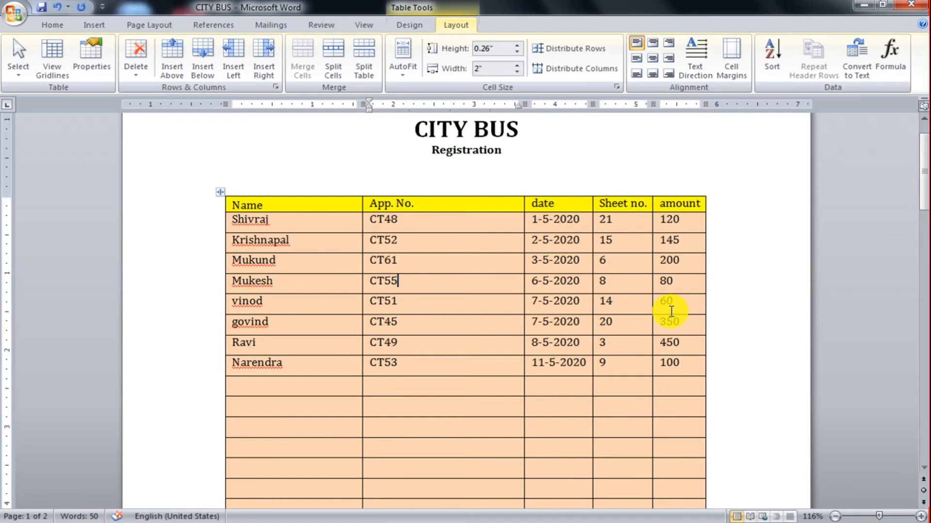
Try distributing the columns evenly across only the first two data rows below the header.
left_click(466, 202)
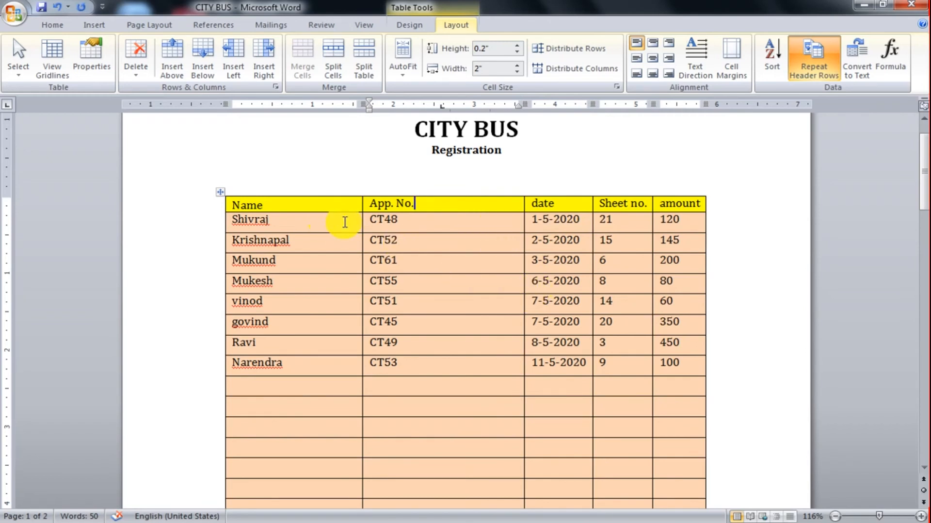
left_click_drag(349, 224, 687, 238)
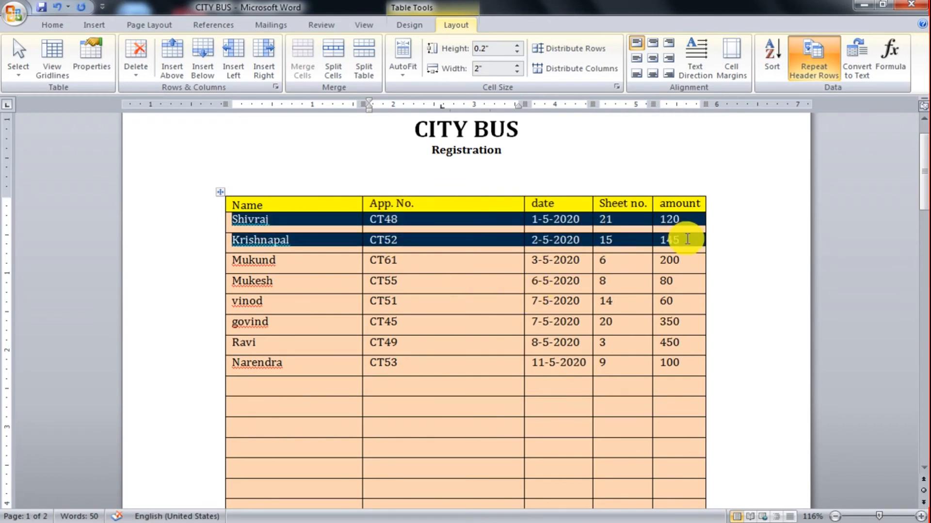
left_click(587, 72)
left_click(499, 338)
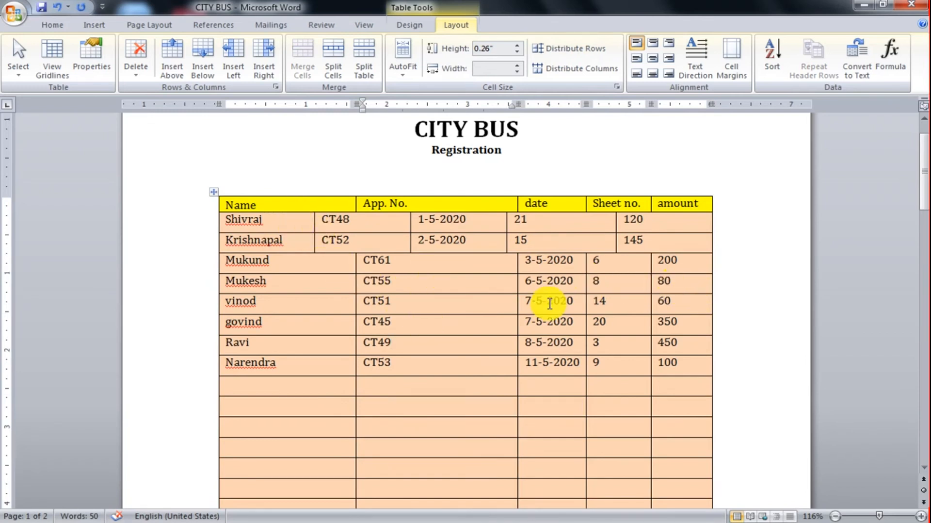
Undo the two-row column distribution and distribute the columns of the whole table evenly.
key("ctrl+z")
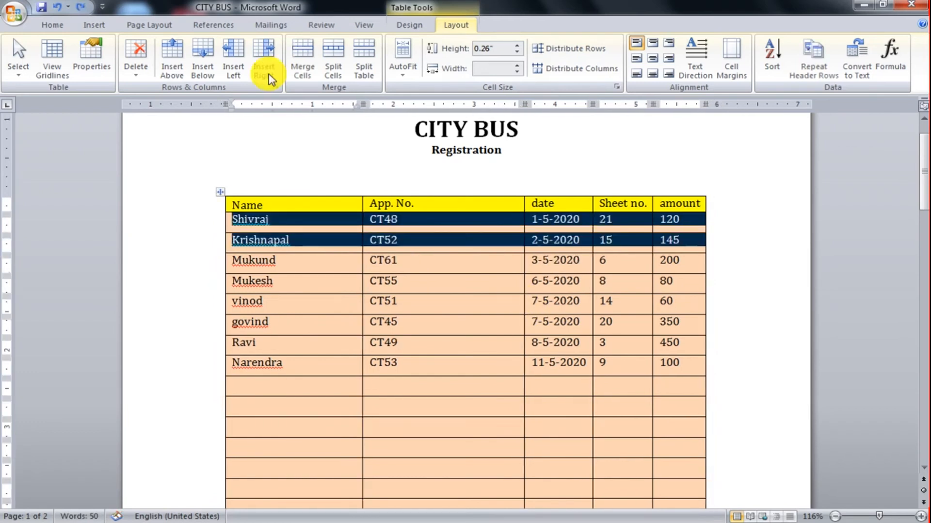
left_click(222, 193)
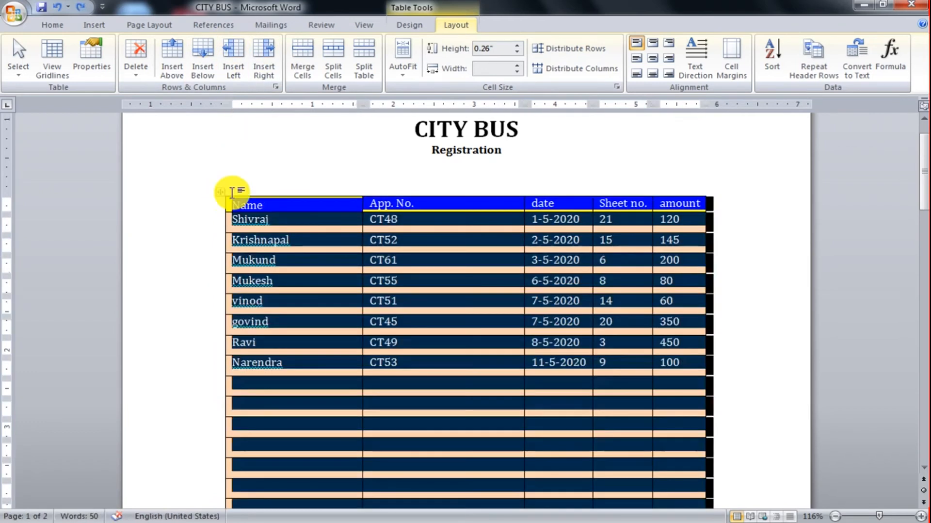
left_click(585, 70)
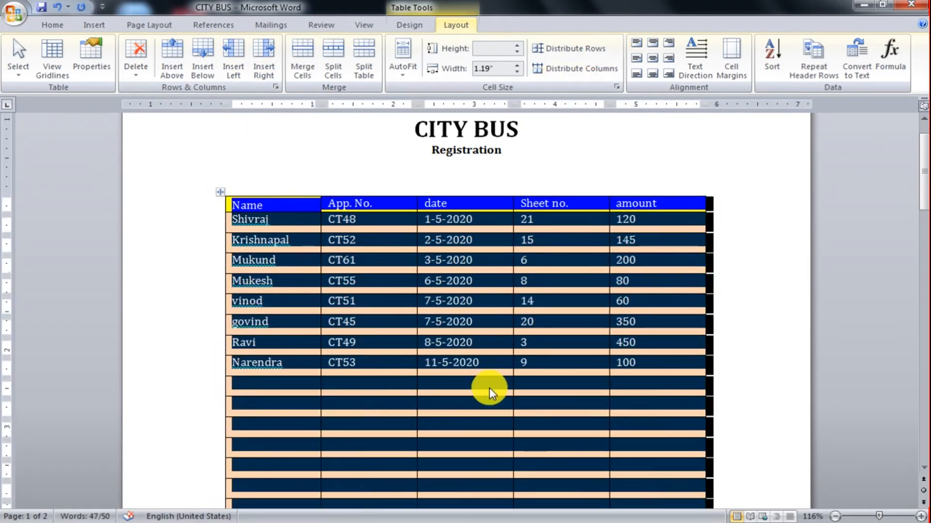
Deselect the table and undo the last table change.
left_click(491, 385)
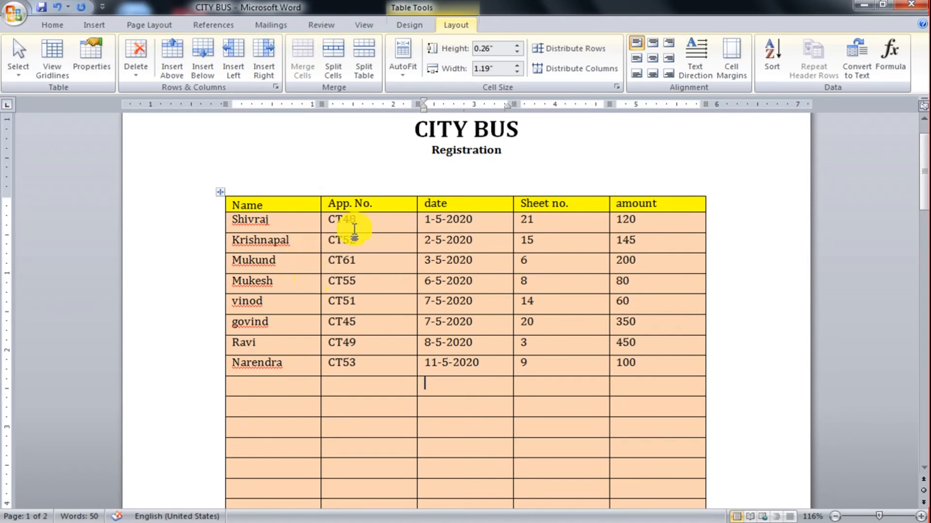
left_click(307, 232)
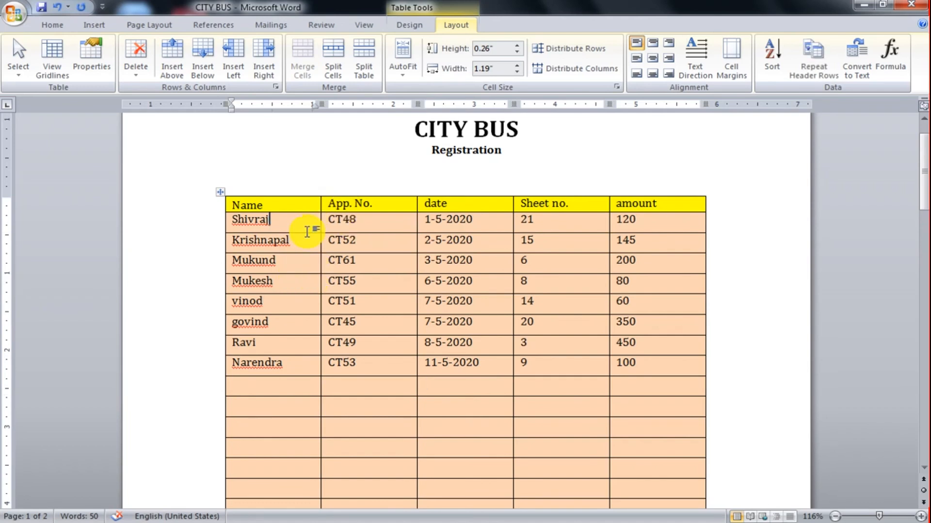
left_click(312, 297)
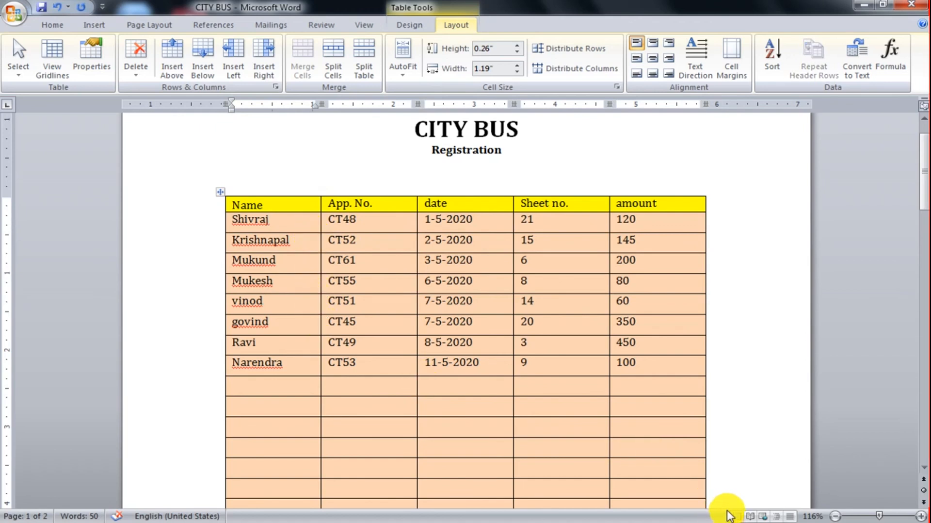
key("ctrl+z")
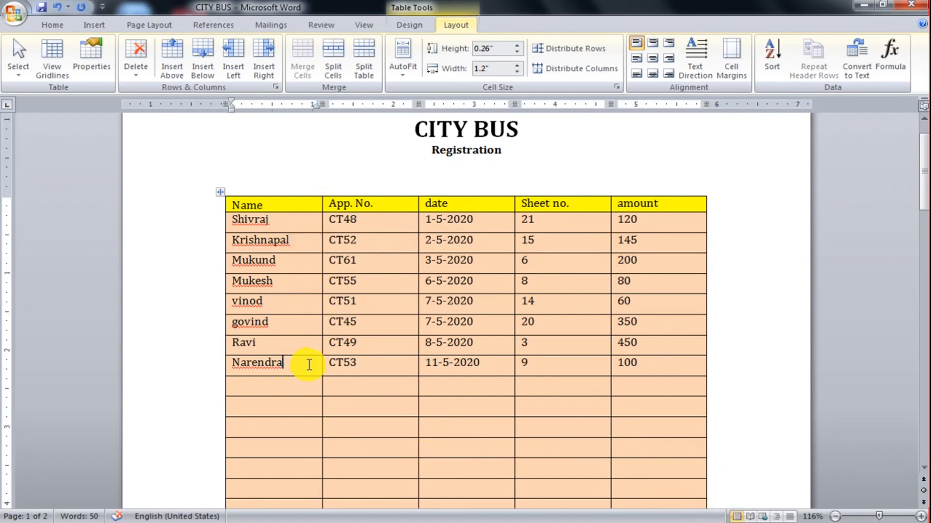
Increase the height of the fifth data row below the header to 0.9 inches.
left_click(300, 302)
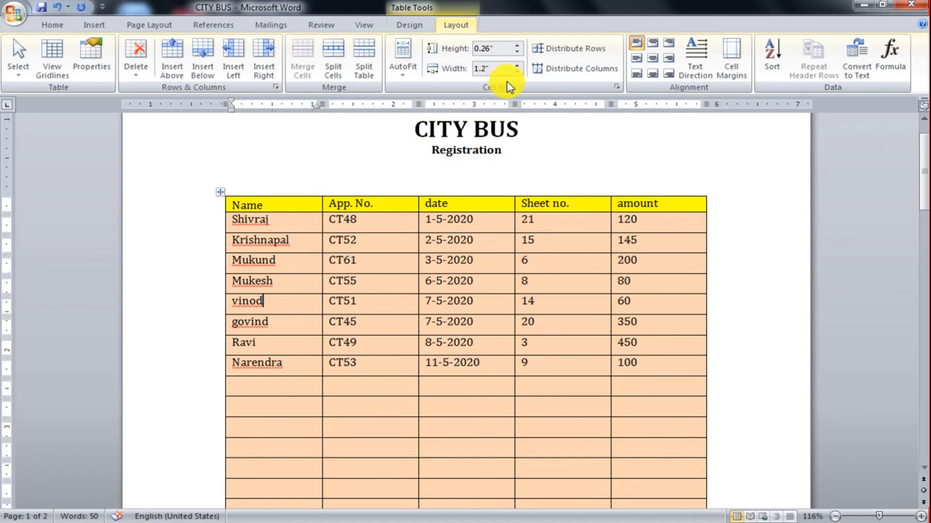
left_click(520, 45)
left_click(520, 44)
left_click(520, 45)
left_click(520, 45)
left_click(520, 46)
left_click(520, 46)
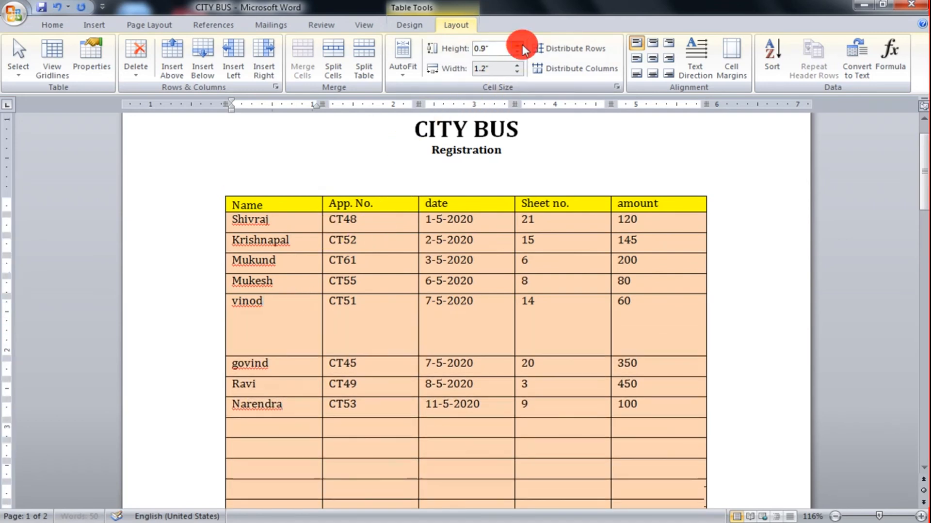
left_click(520, 45)
Shrink the third data row's height to 0.01 inches and raise it to 0.8 inches.
left_click(294, 267)
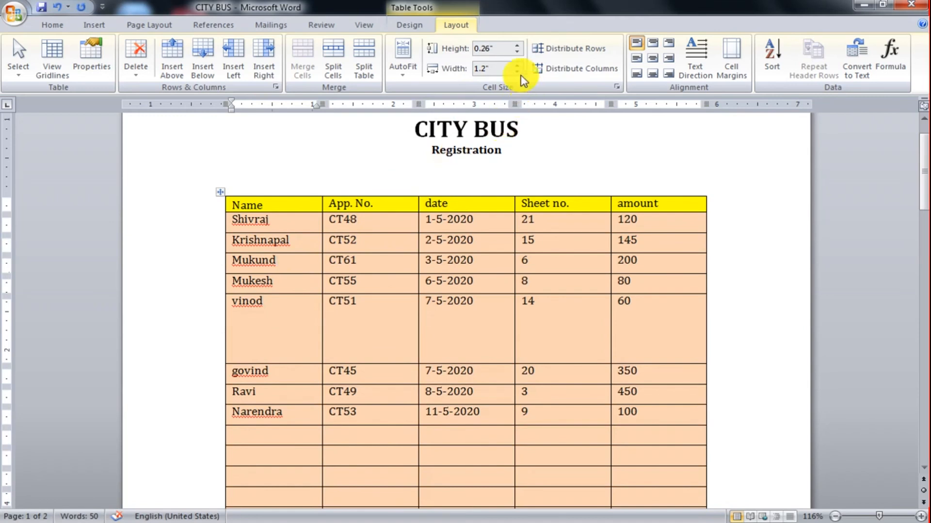
left_click(517, 51)
left_click(517, 52)
left_click(517, 52)
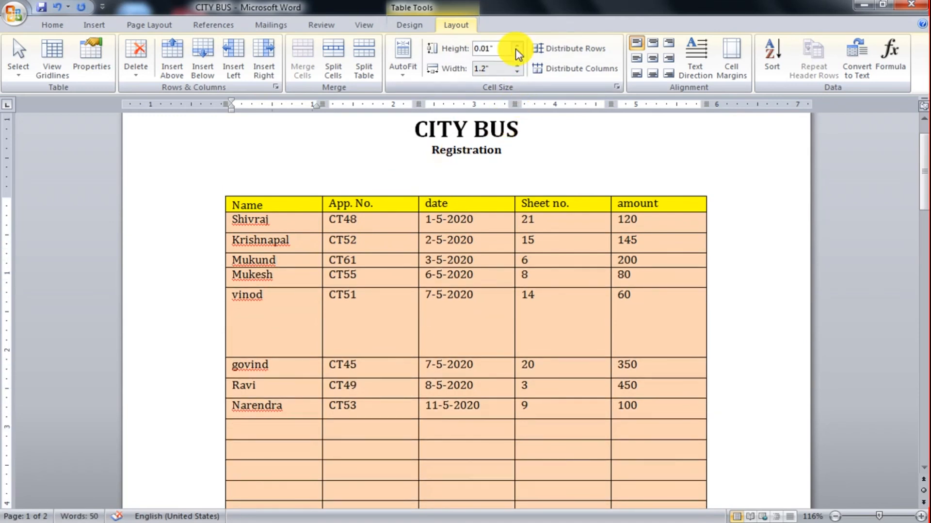
left_click(517, 46)
left_click(517, 46)
left_click(517, 46)
left_click(517, 46)
left_click(517, 46)
left_click(517, 46)
left_click(517, 46)
left_click(517, 46)
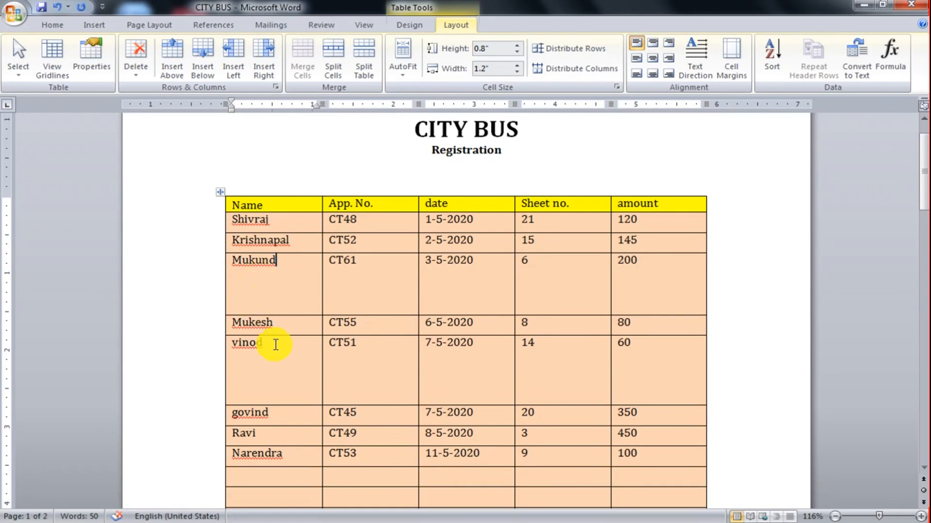
Distribute the rows of the whole table evenly and deselect the table.
left_click(220, 194)
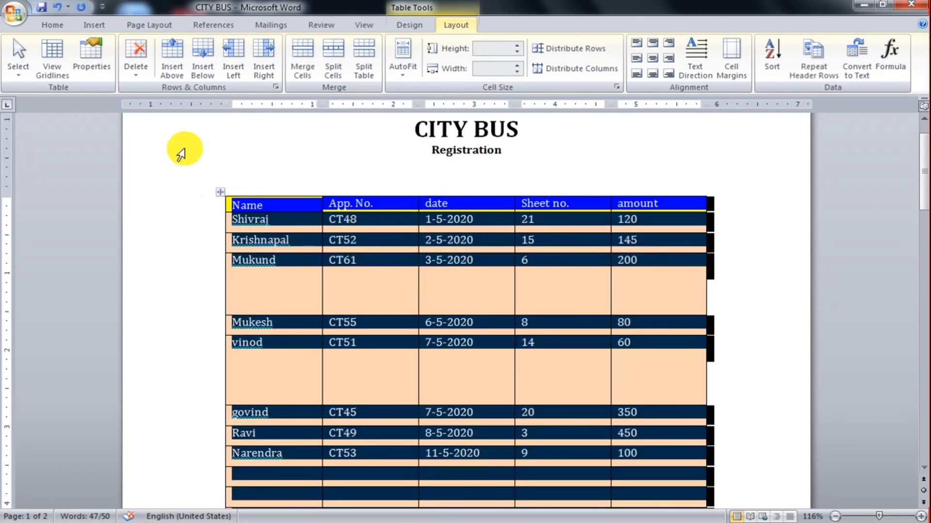
left_click(538, 48)
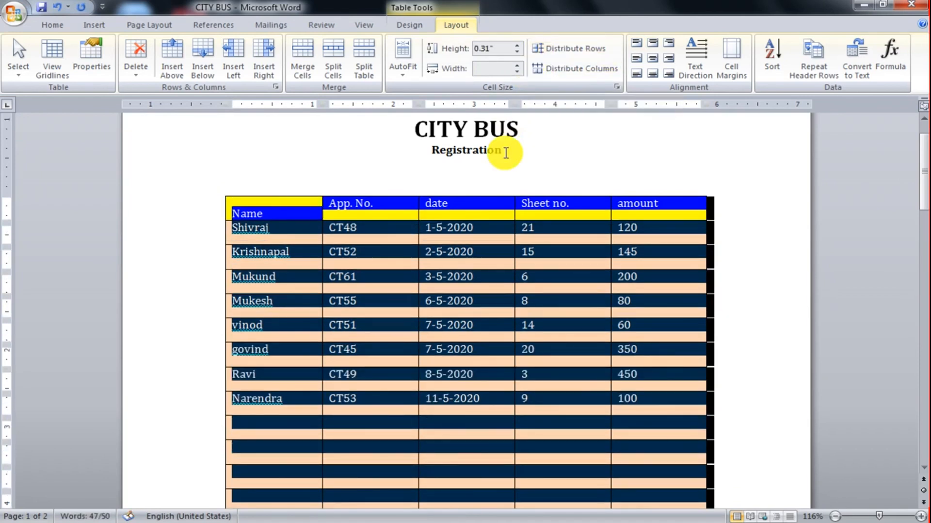
left_click(503, 234)
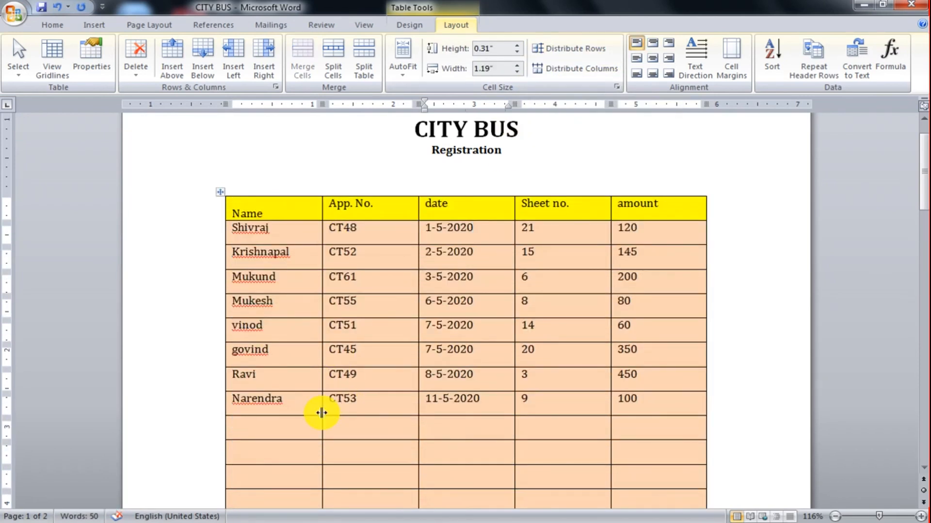